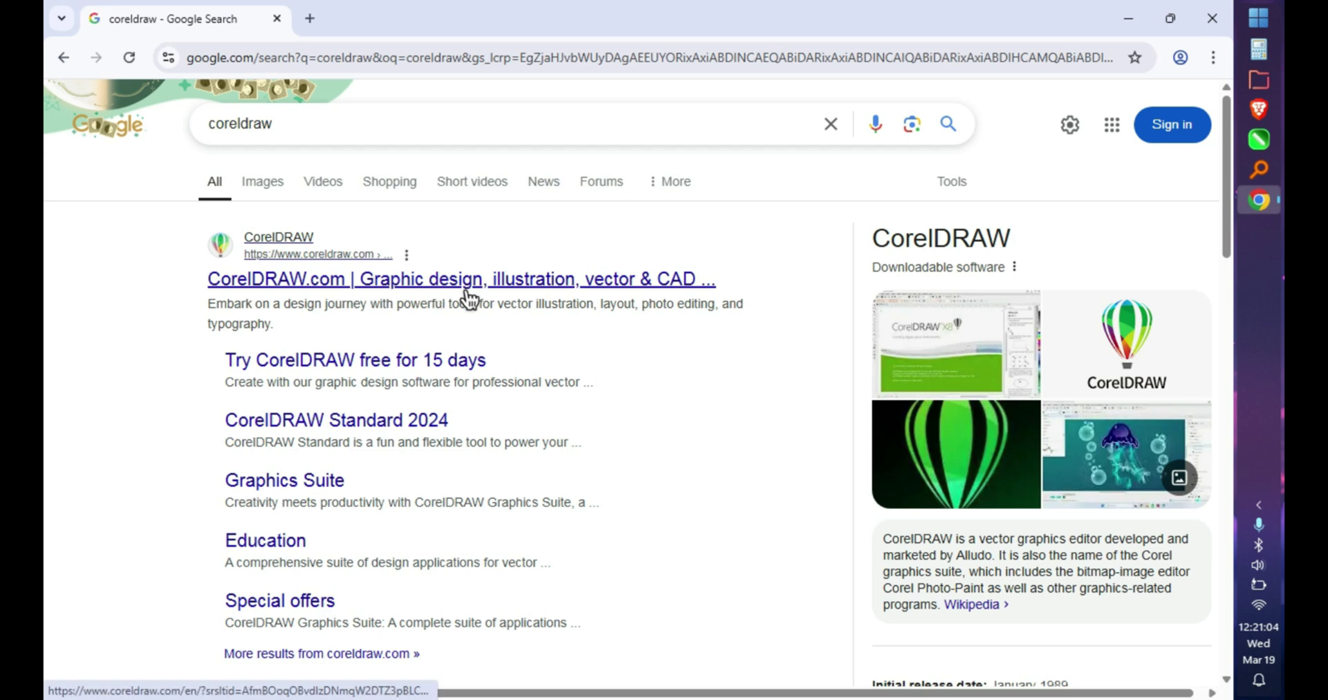
Step: Open CorelDRAW's free-trial page from the search results and download the full CorelDRAW Graphics Suite trial installer for Windows
{"action": "left_click", "coordinate": [471, 284]}
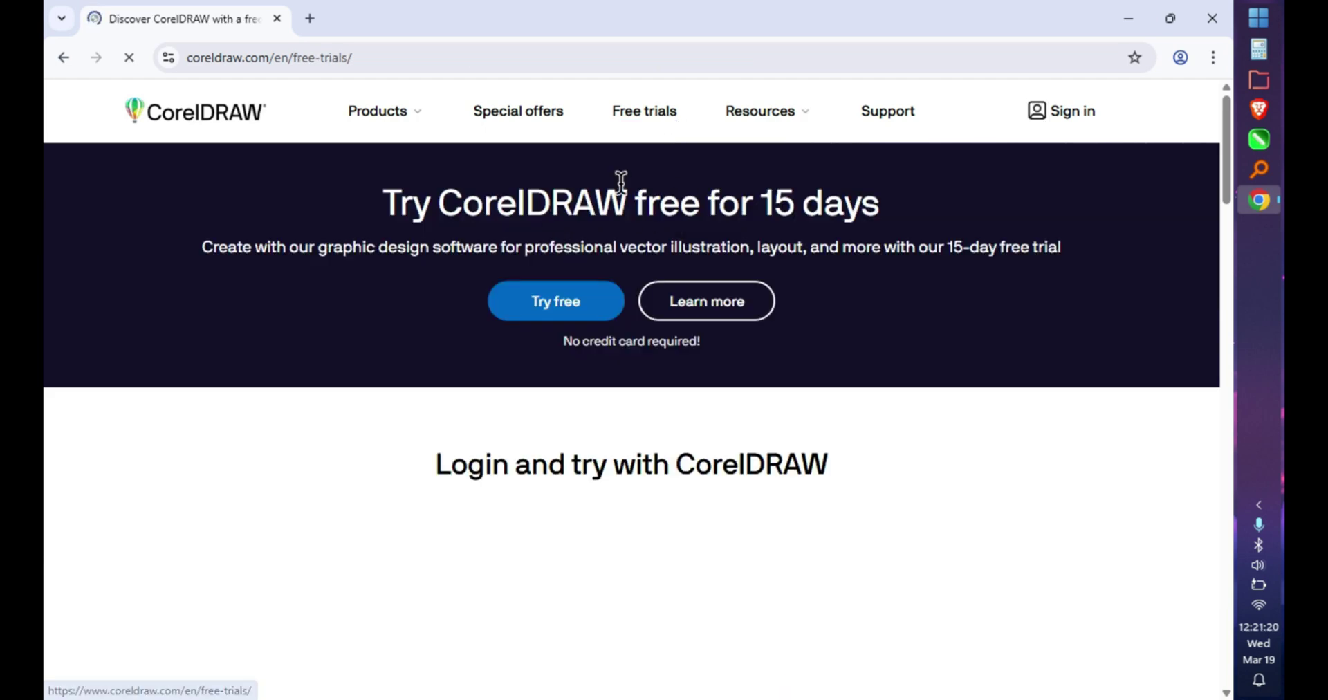
{"action": "left_click_drag", "start_coordinate": [385, 200], "coordinate": [867, 210]}
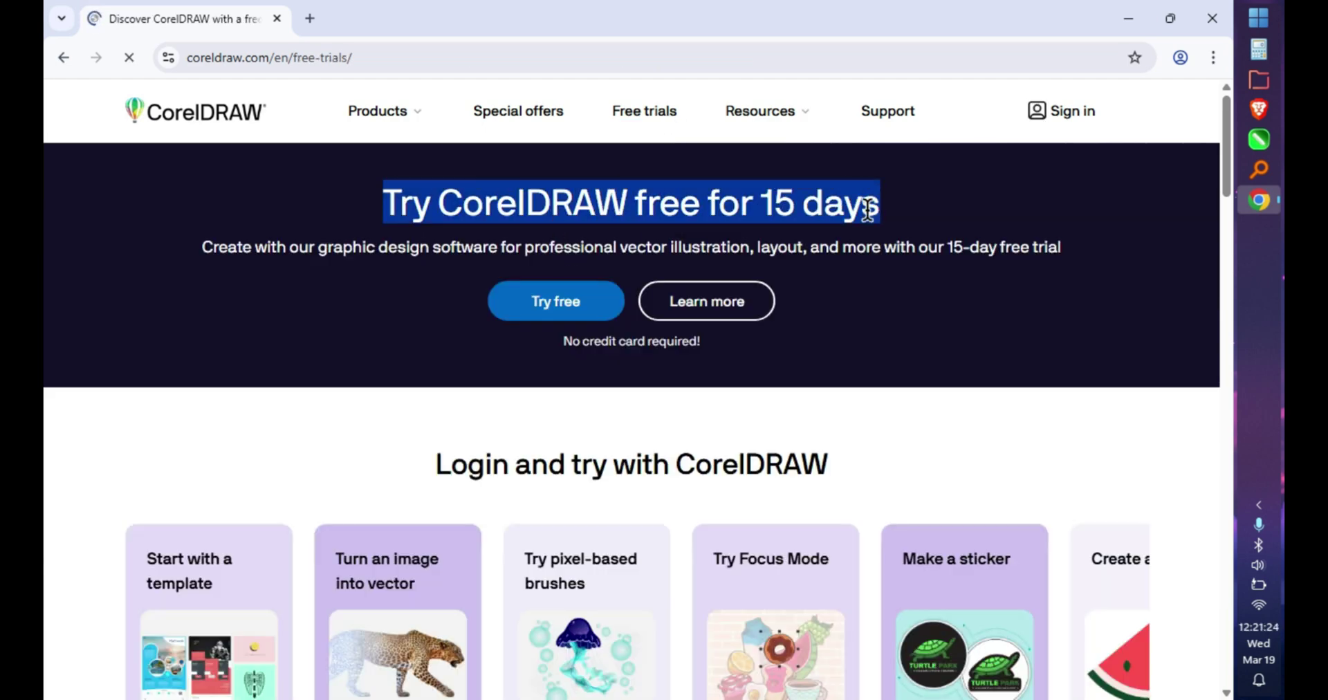
{"action": "scroll", "coordinate": [838, 237], "scroll_direction": "down", "scroll_amount": 12}
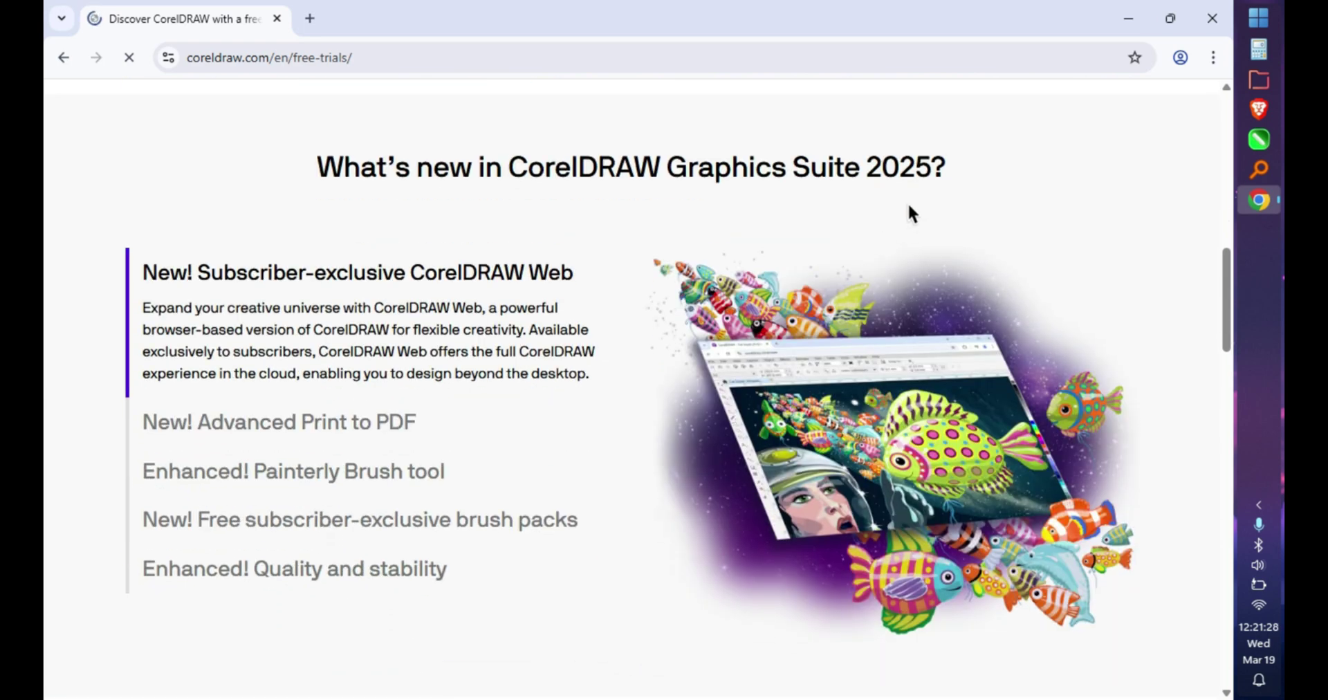
{"action": "left_click_drag", "start_coordinate": [940, 166], "coordinate": [306, 183]}
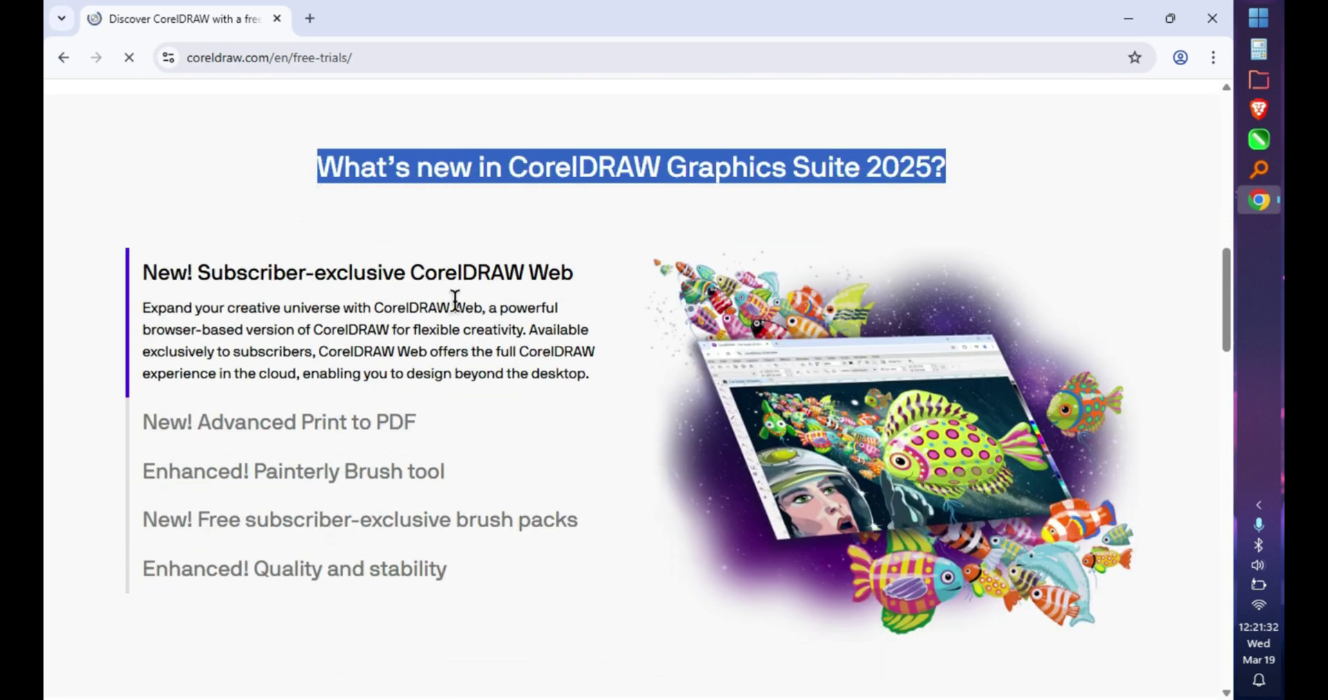
{"action": "scroll", "coordinate": [671, 237], "scroll_direction": "down", "scroll_amount": 15}
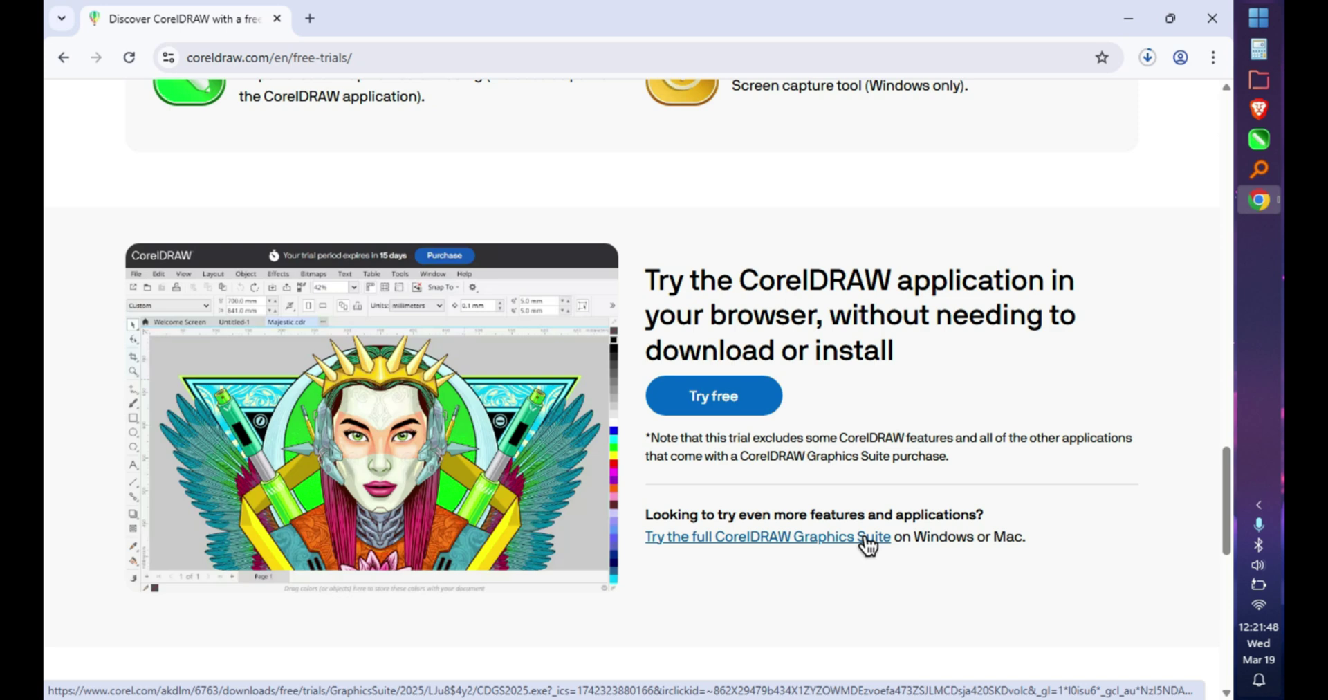
{"action": "left_click", "coordinate": [845, 515]}
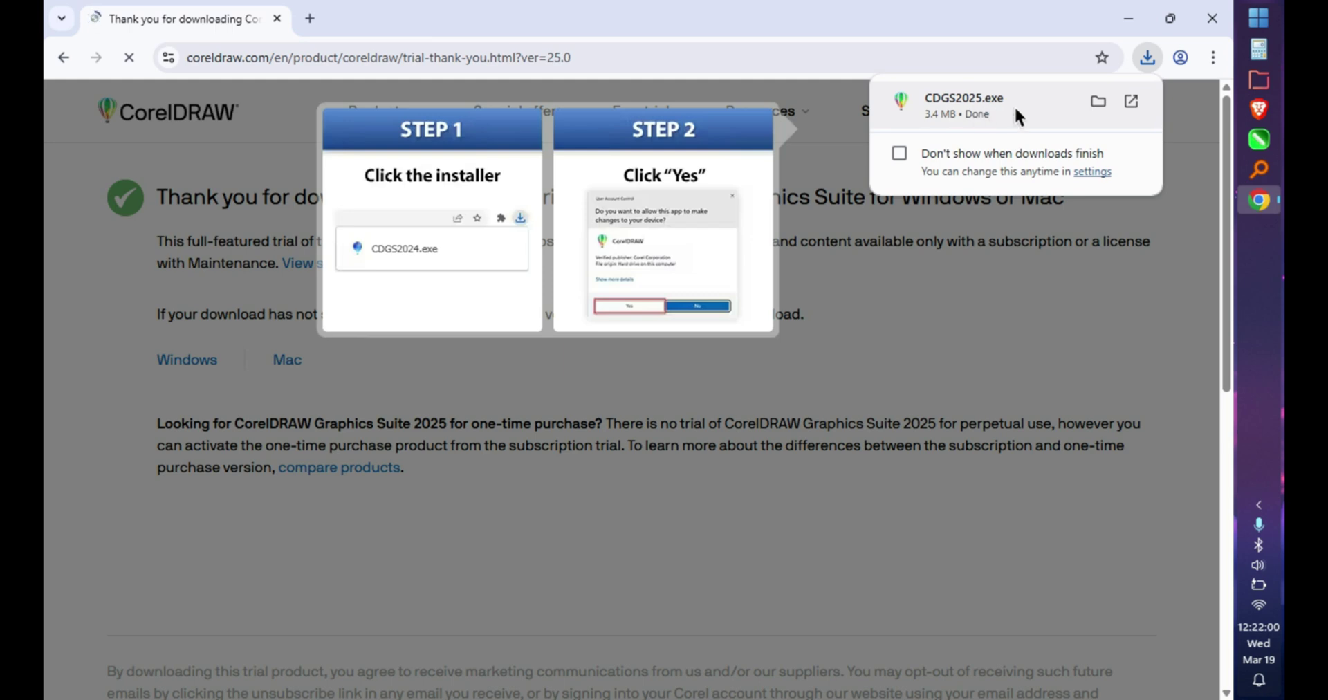
{"action": "left_click", "coordinate": [1210, 26]}
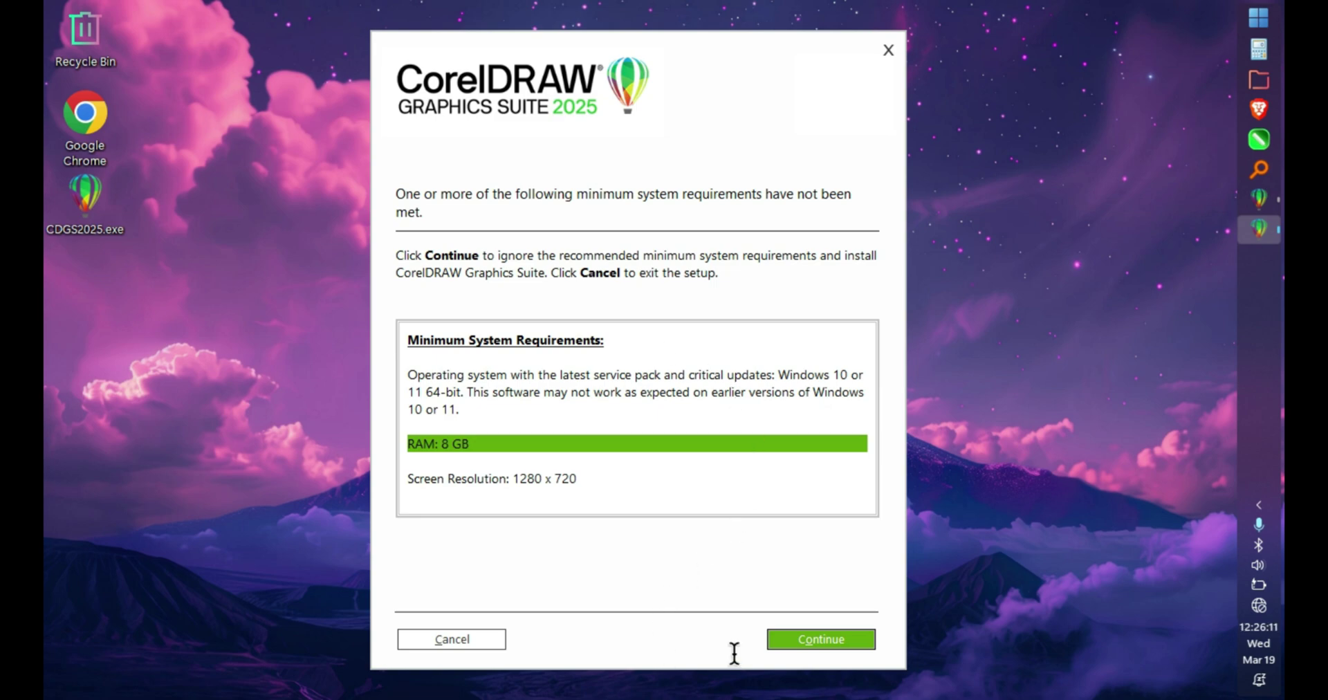
Step: Continue the setup despite the unmet minimum system requirements and agree to the Business User License Agreement after reaching its end
{"action": "left_click", "coordinate": [842, 642]}
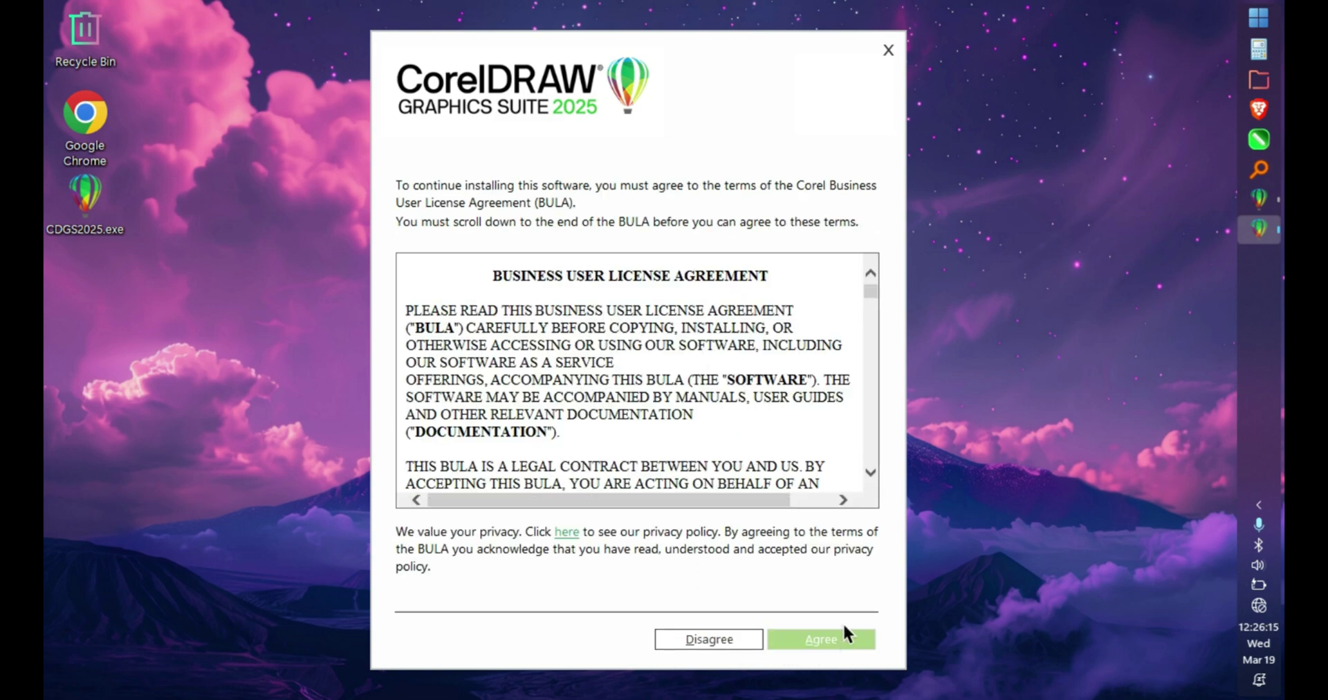
{"action": "scroll", "coordinate": [813, 316], "scroll_direction": "down", "scroll_amount": 1}
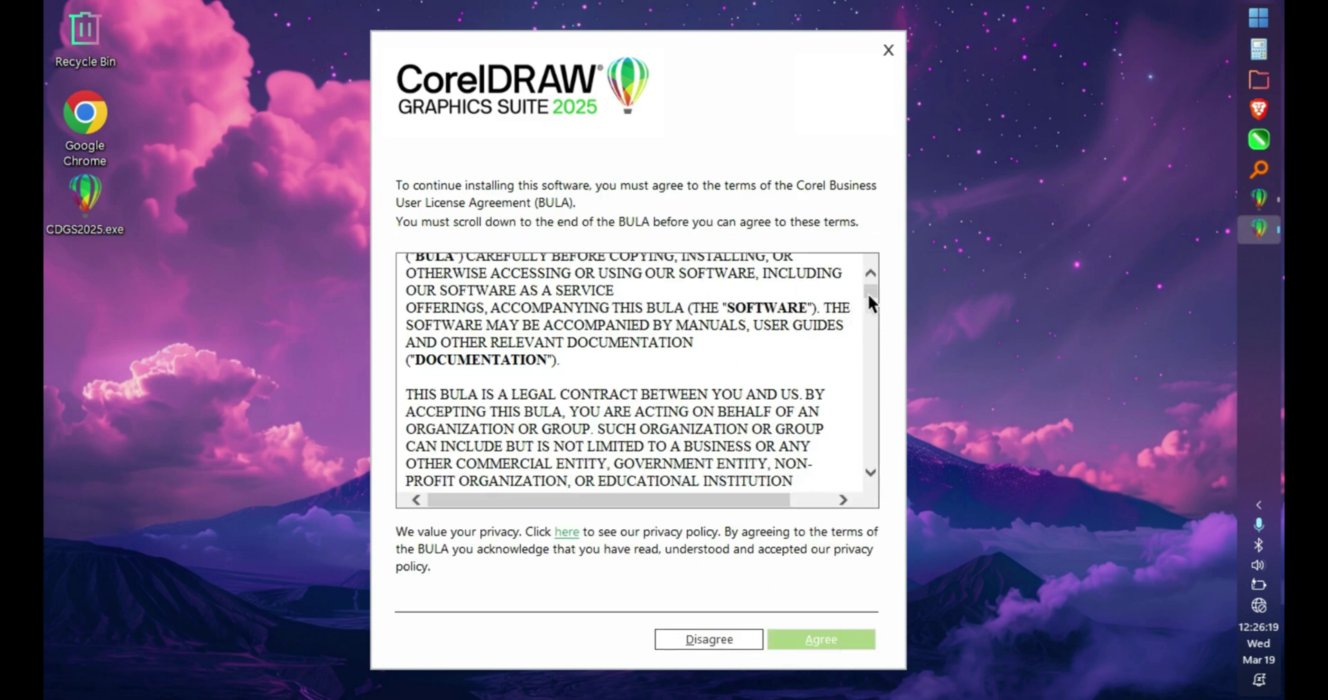
{"action": "left_click_drag", "start_coordinate": [869, 296], "coordinate": [872, 461]}
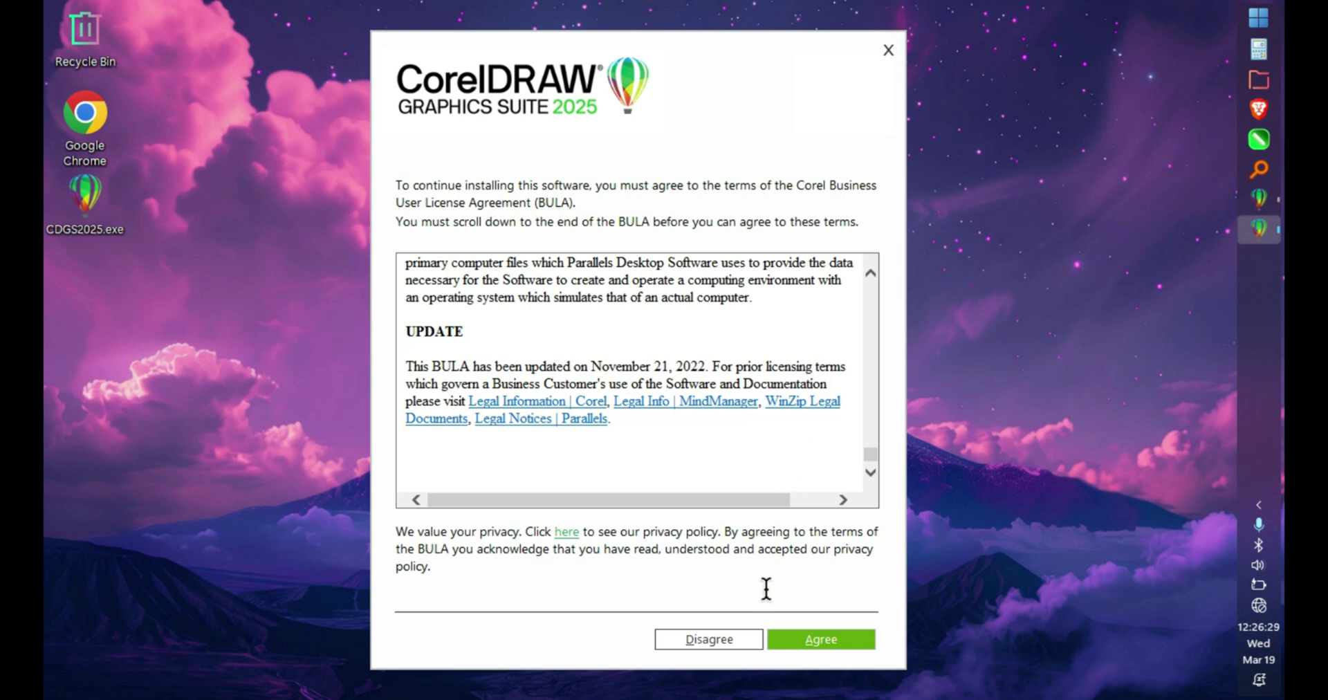
{"action": "left_click", "coordinate": [841, 646]}
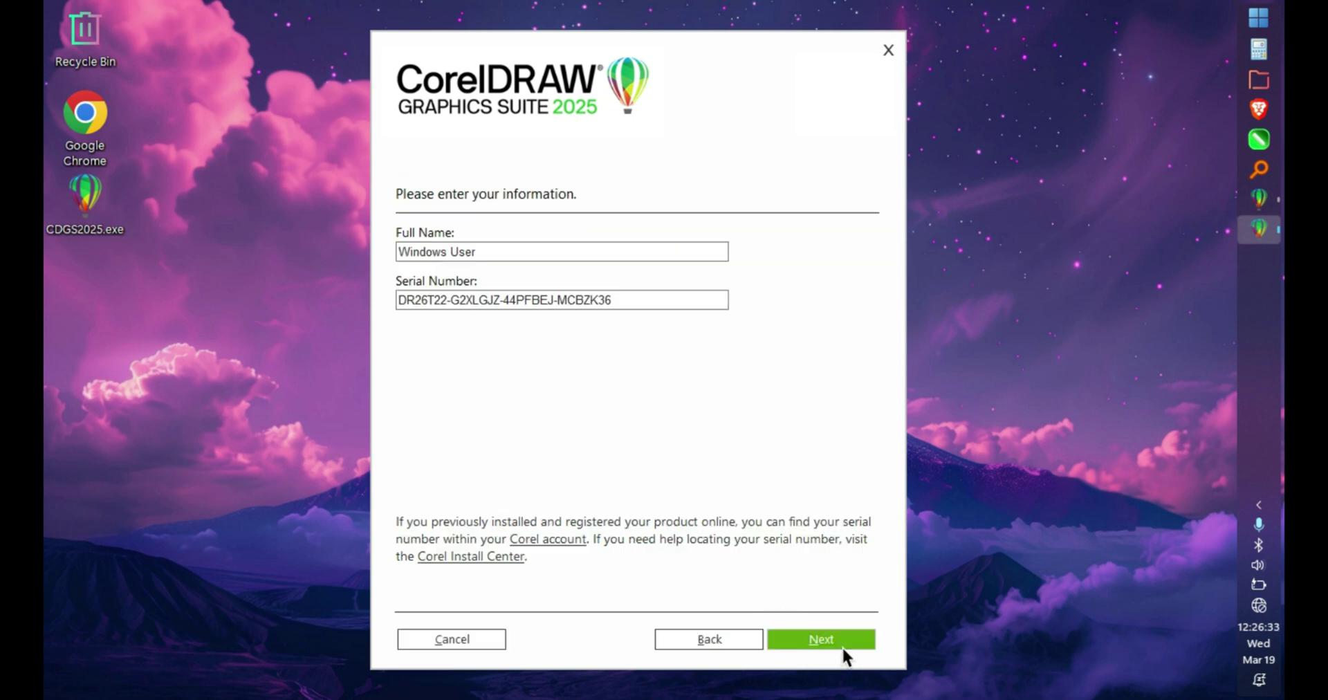
Step: Submit the already filled-in full name and serial number, and install the suite with the Typical Installation option
{"action": "left_click", "coordinate": [841, 646]}
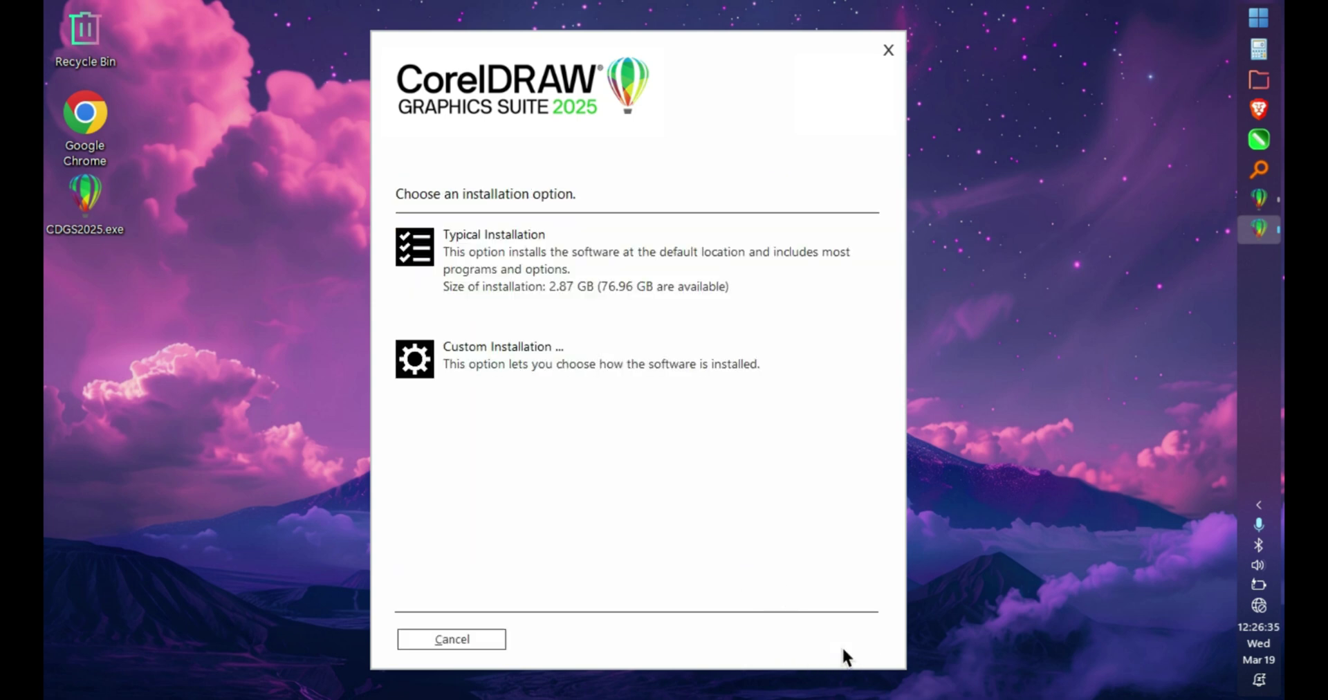
{"action": "left_click", "coordinate": [521, 267]}
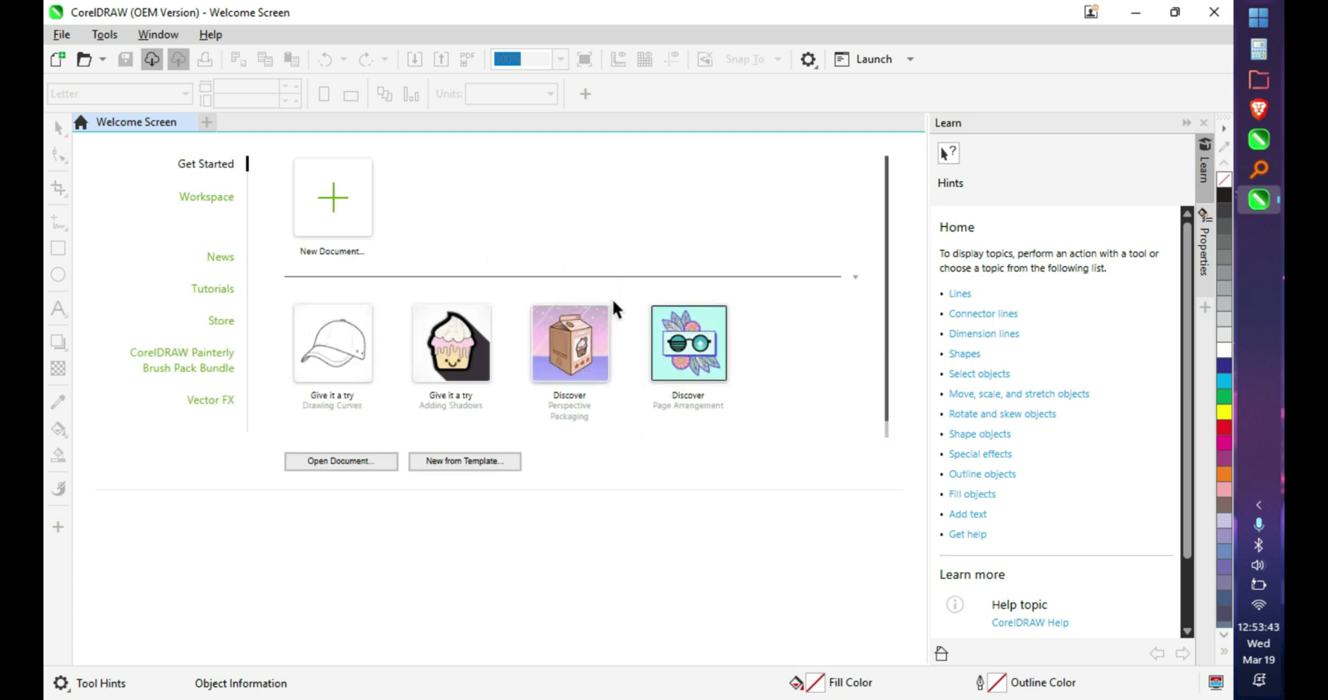
Step: Collapse the Learn docker and look through the welcome screen's Workspace, News, Store and CorelDRAW Painterly Brush Pack Bundle pages
{"action": "left_click", "coordinate": [1185, 124]}
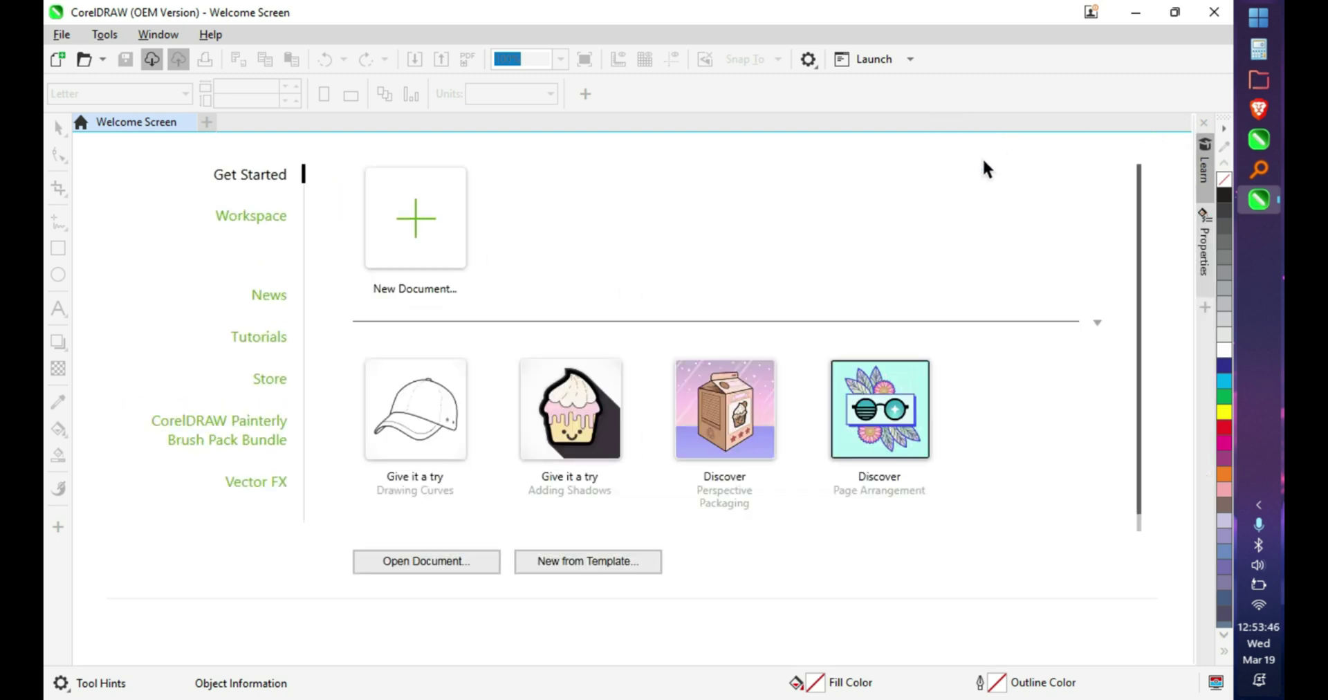
{"action": "left_click", "coordinate": [291, 215]}
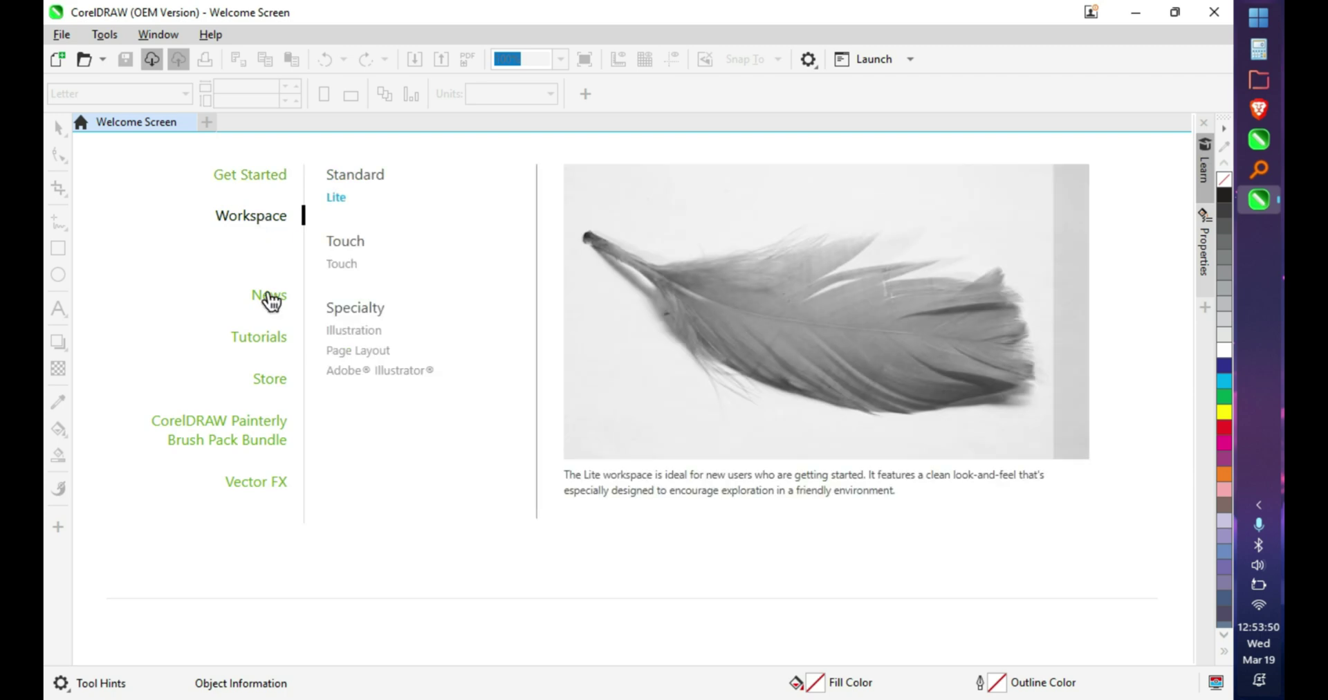
{"action": "left_click", "coordinate": [267, 298]}
{"action": "left_click", "coordinate": [270, 378]}
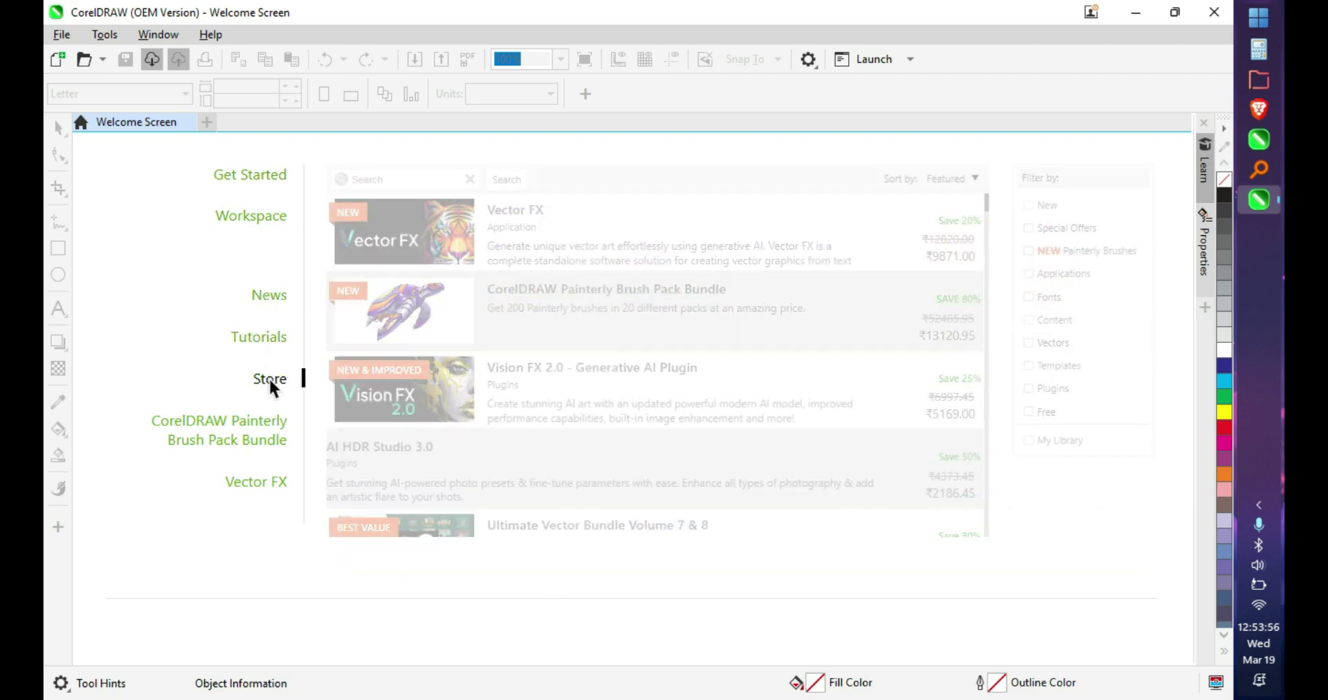
{"action": "scroll", "coordinate": [484, 379], "scroll_direction": "down", "scroll_amount": 3}
{"action": "scroll", "coordinate": [484, 380], "scroll_direction": "up", "scroll_amount": 3}
{"action": "left_click", "coordinate": [228, 424]}
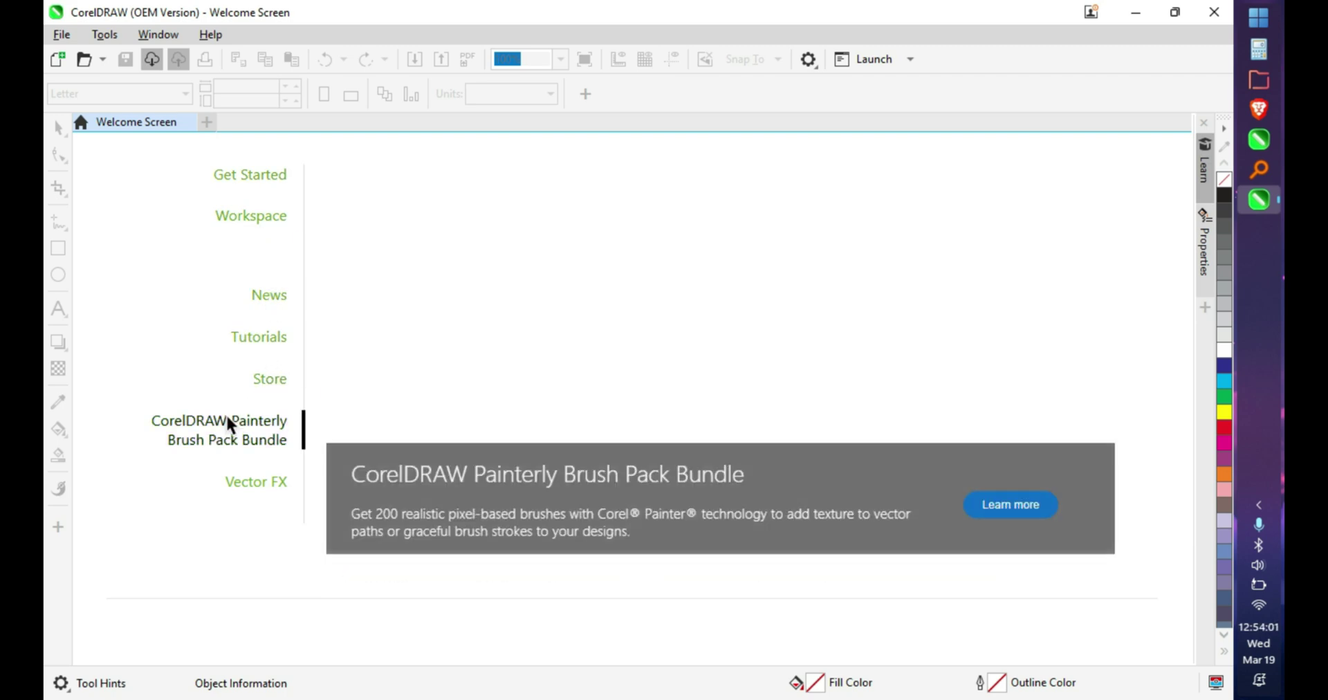
Step: Create a new one-page document from Get Started with the default 8.5 x 11 inch portrait page, CMYK color and 300 dpi
{"action": "left_click", "coordinate": [280, 179]}
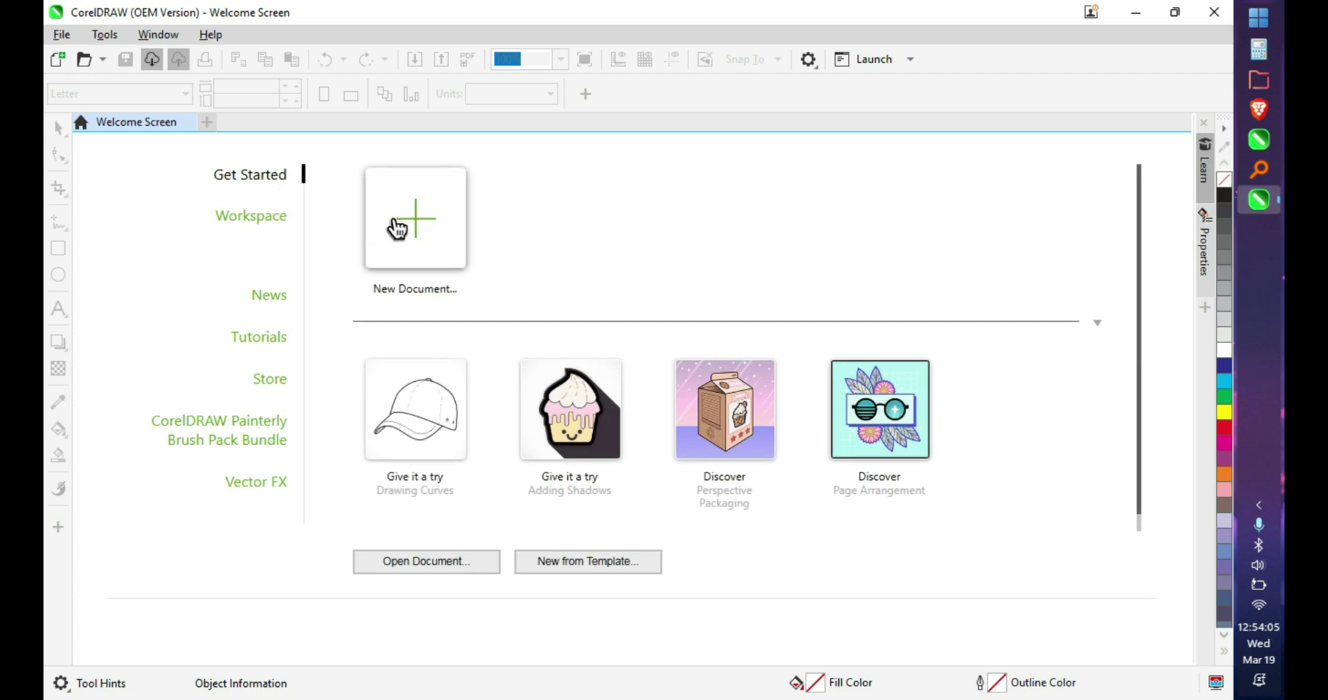
{"action": "left_click", "coordinate": [398, 229]}
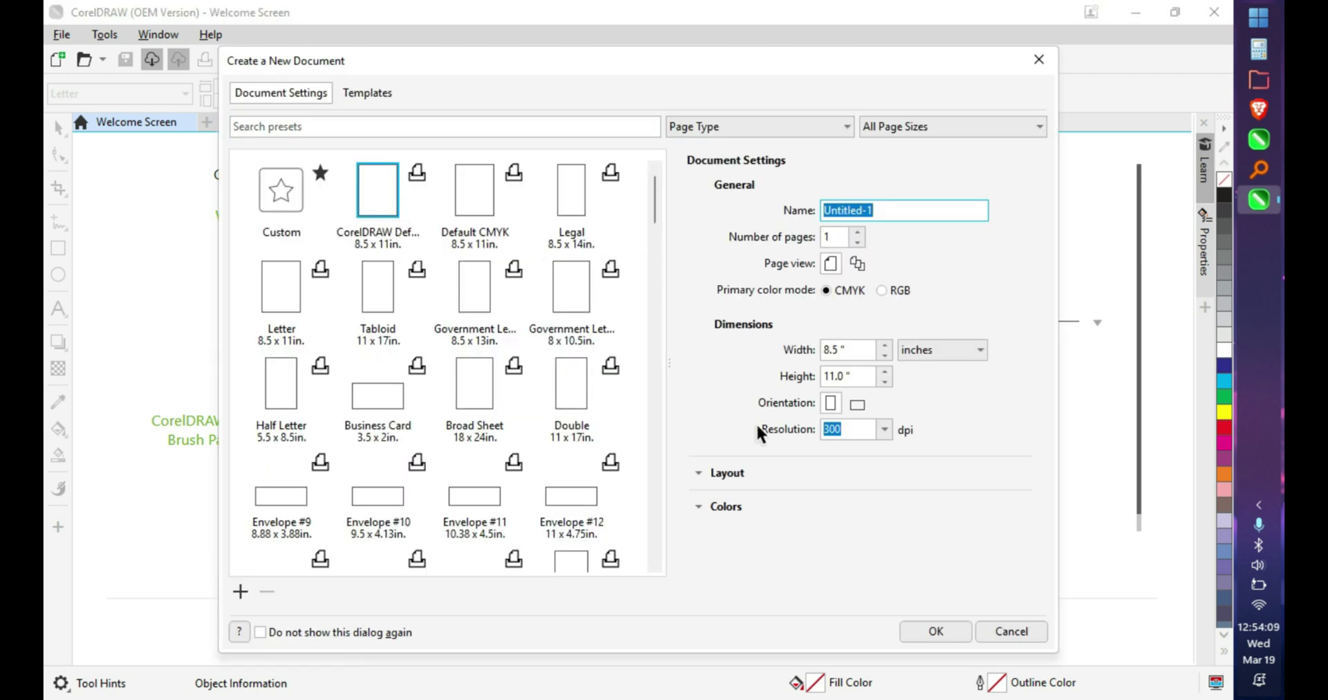
{"action": "left_click", "coordinate": [932, 632]}
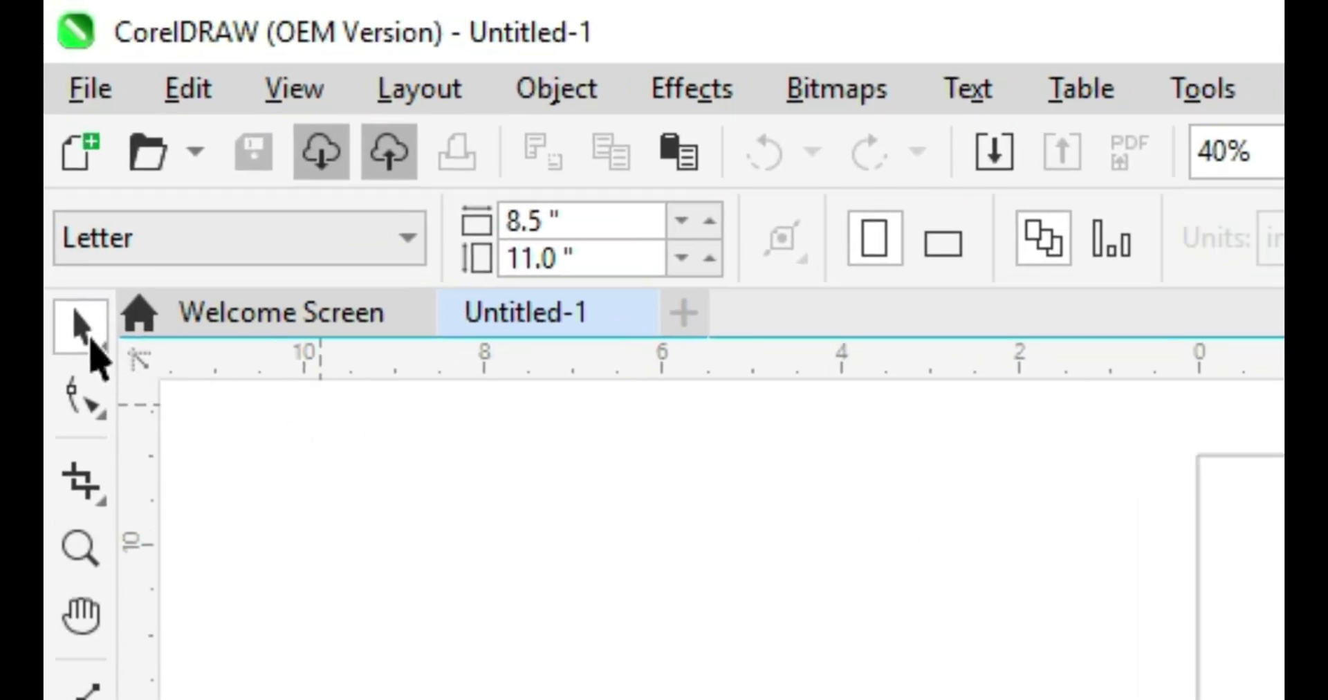
Step: Examine the toolbox tools and their grouped variants, from Pick, Freehand Pick and Polygon to Mesh Fill and Variable Outline
{"action": "left_click", "coordinate": [91, 339]}
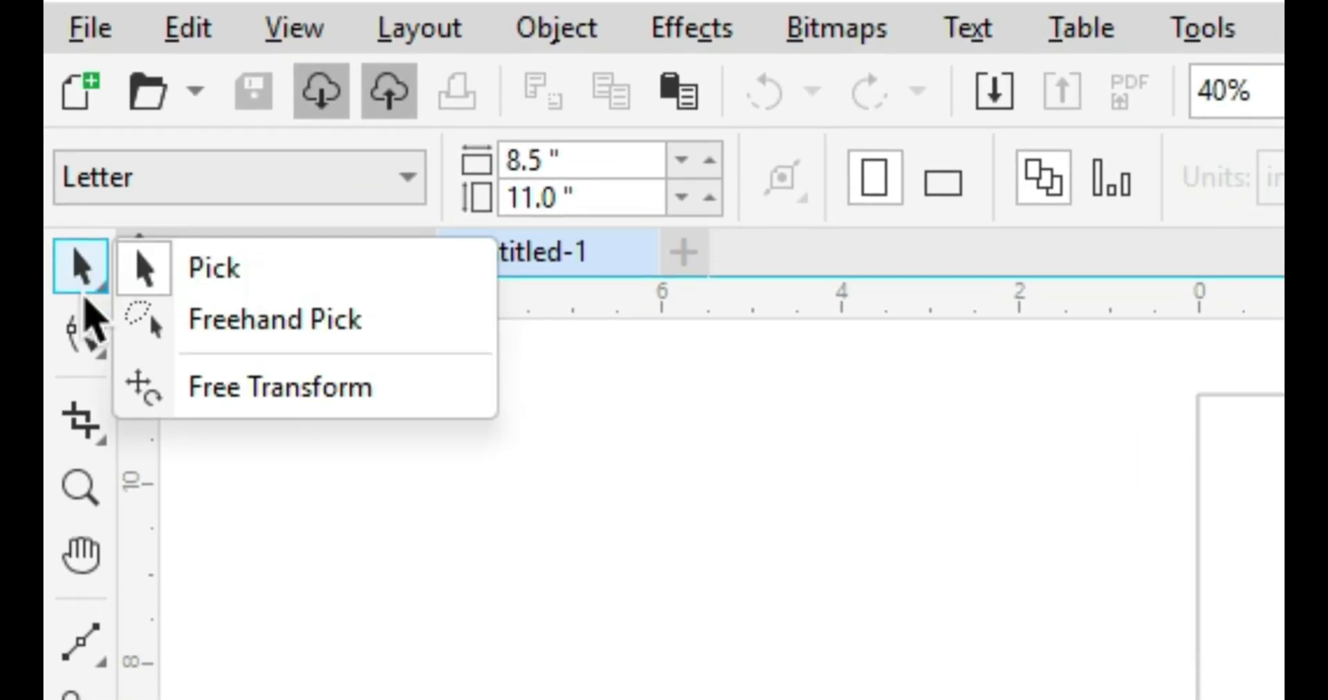
{"action": "left_click", "coordinate": [83, 403]}
{"action": "left_click", "coordinate": [88, 477]}
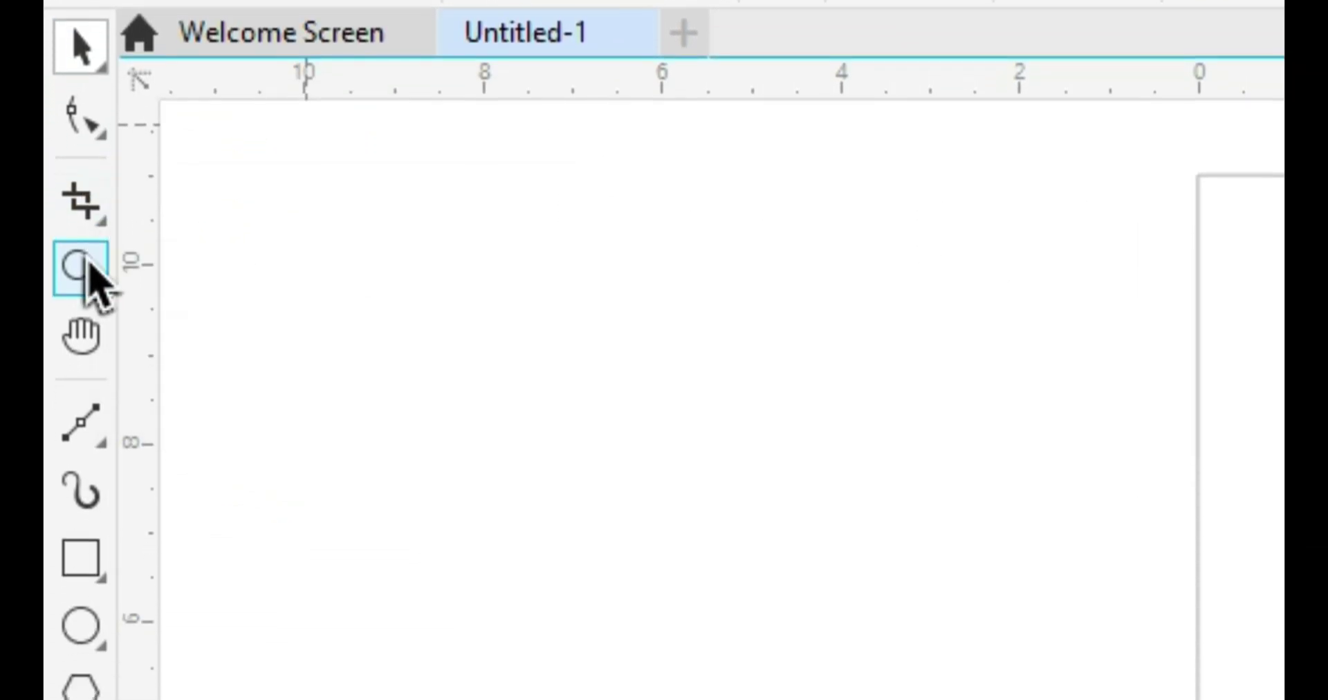
{"action": "left_click", "coordinate": [86, 540]}
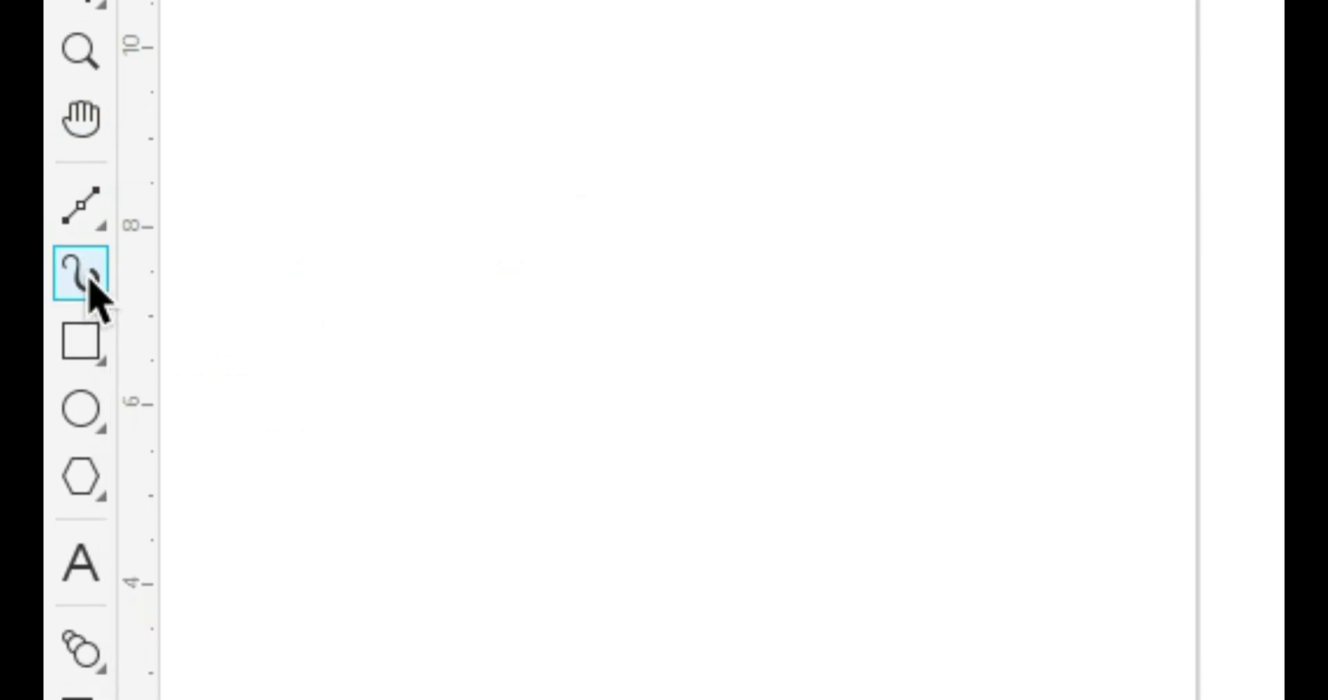
{"action": "left_click", "coordinate": [80, 451]}
{"action": "left_click", "coordinate": [81, 301]}
{"action": "left_click", "coordinate": [81, 370]}
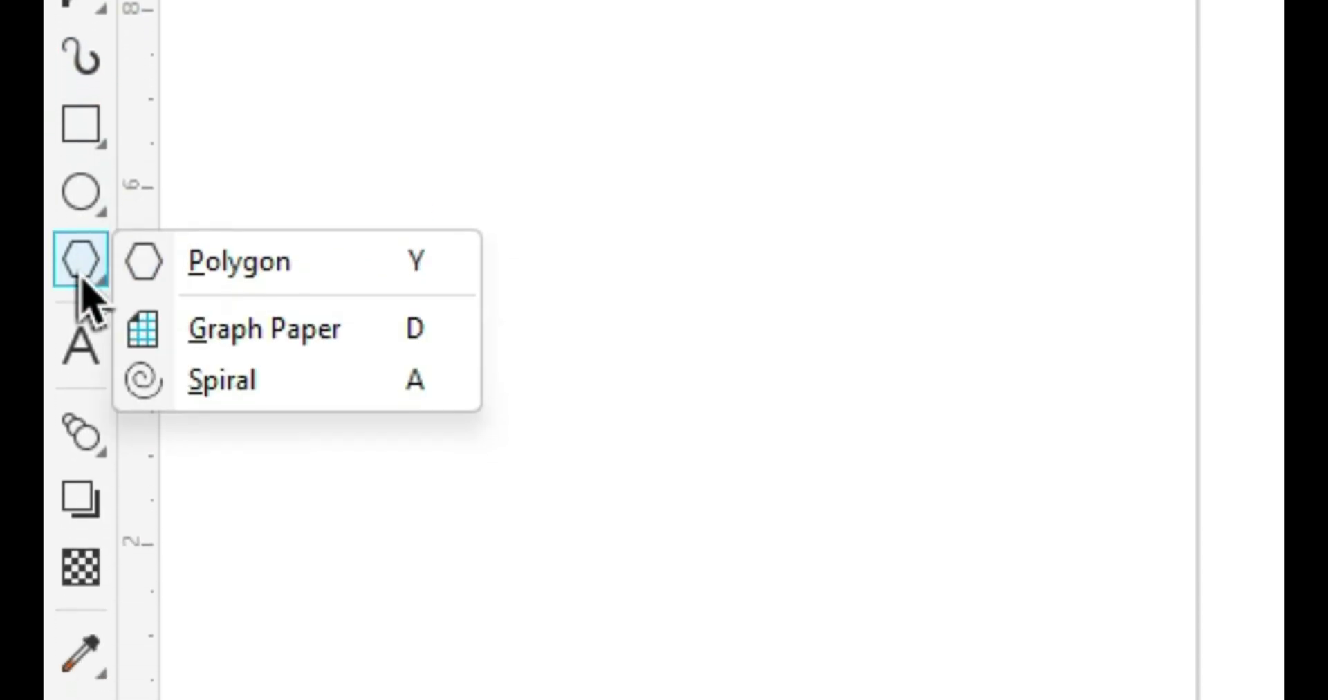
{"action": "left_click", "coordinate": [81, 543]}
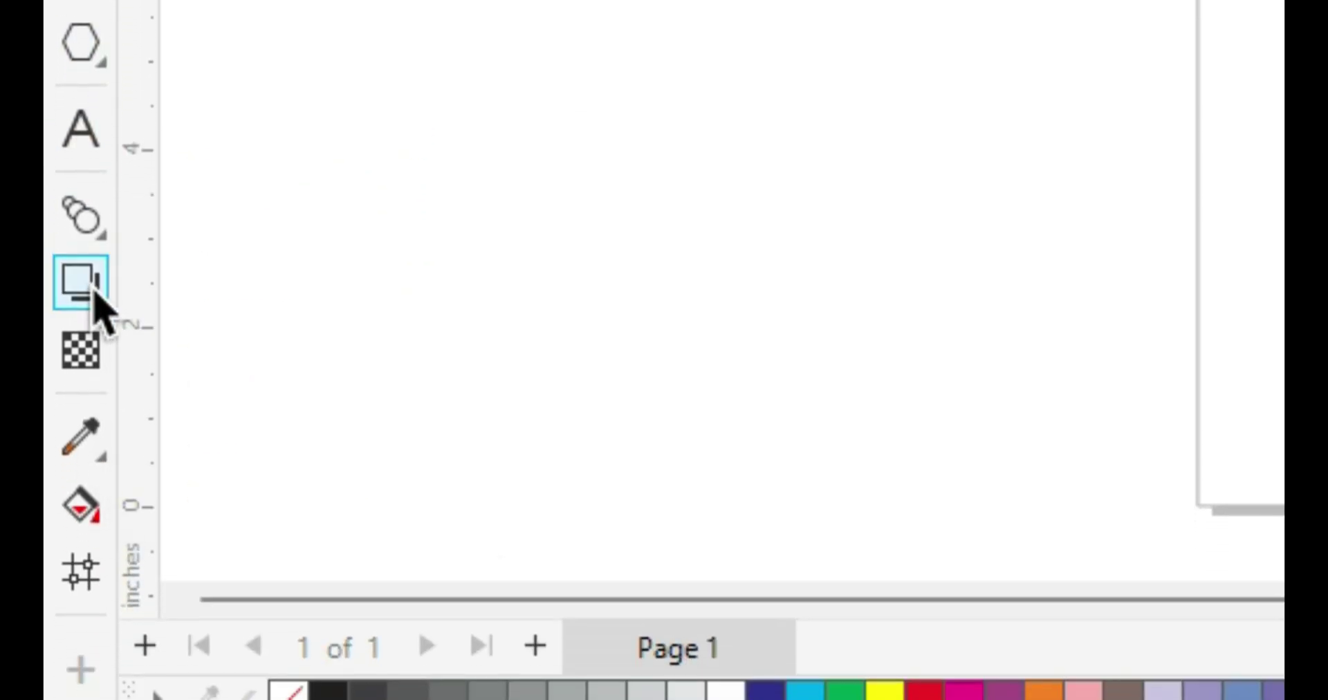
{"action": "left_click", "coordinate": [81, 543]}
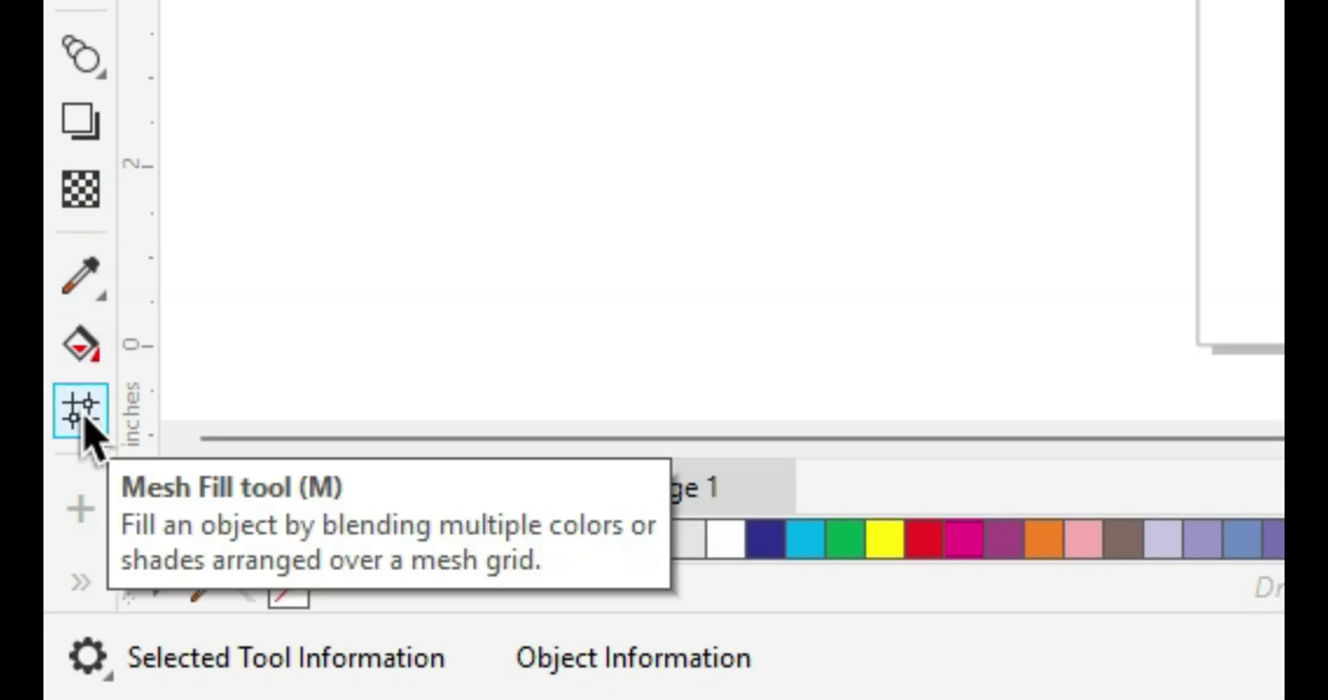
{"action": "left_click", "coordinate": [97, 575]}
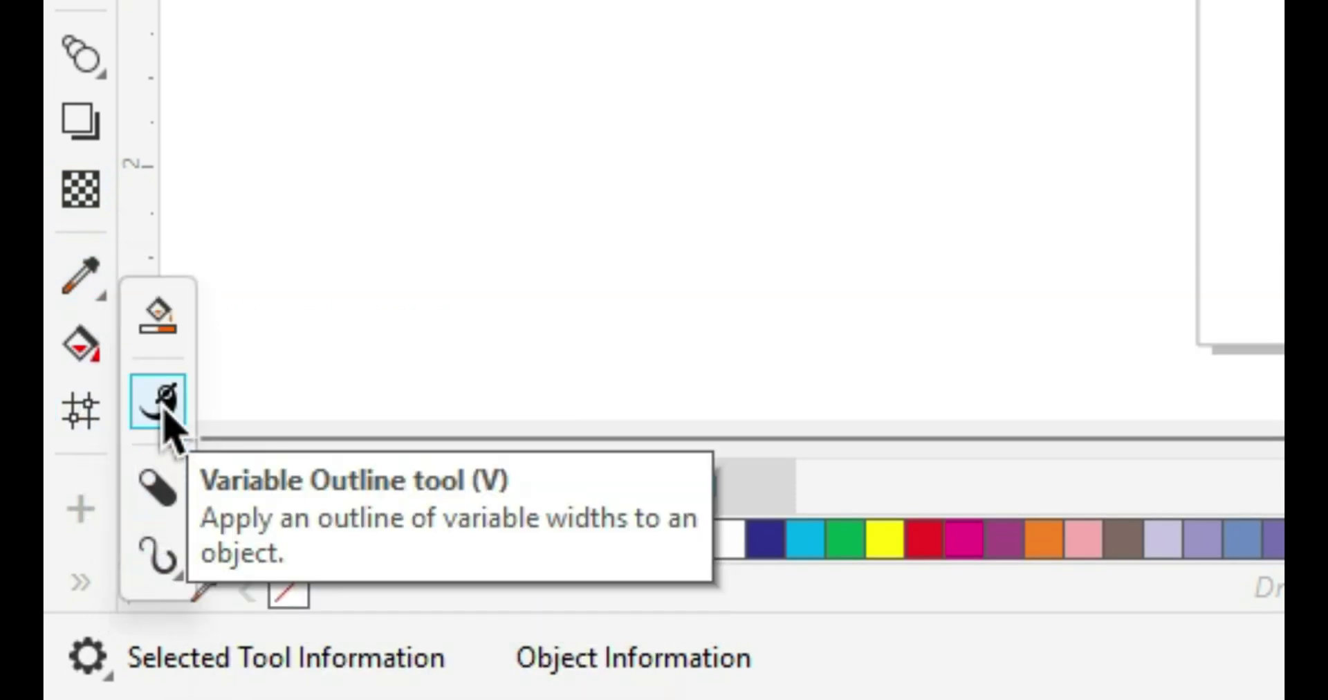
{"action": "left_click", "coordinate": [157, 319]}
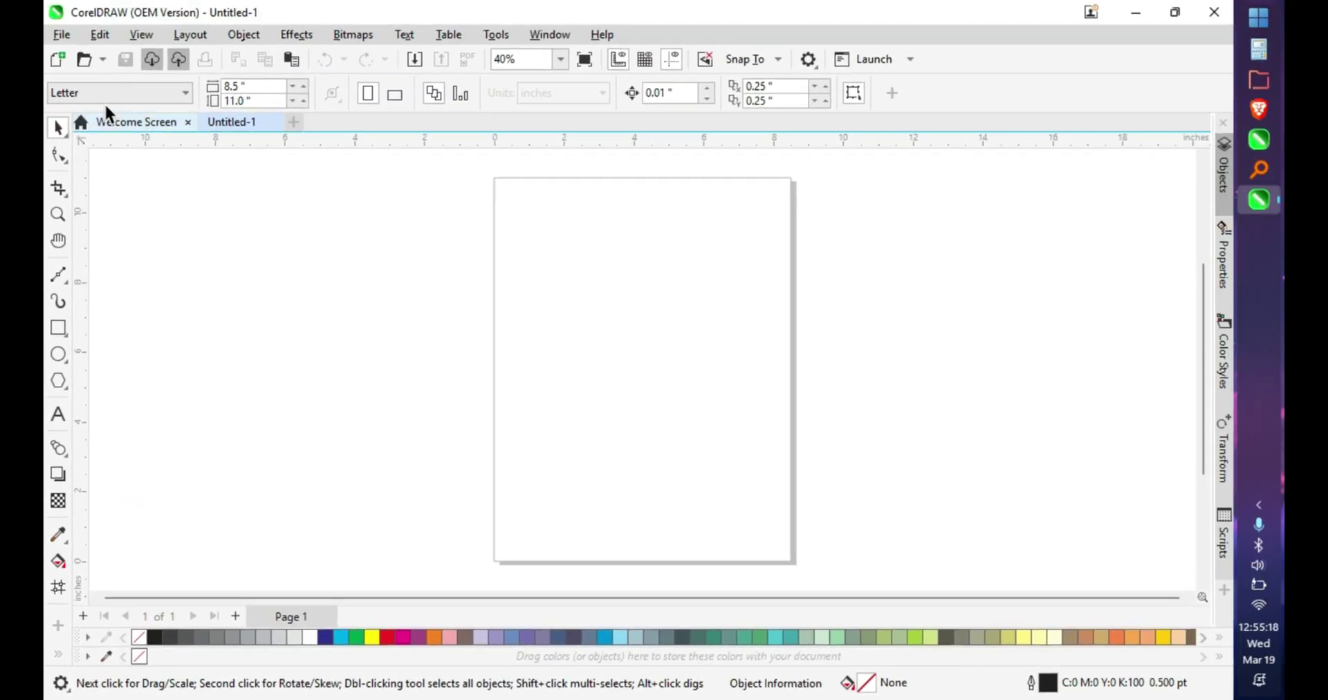
{"action": "left_click", "coordinate": [64, 36]}
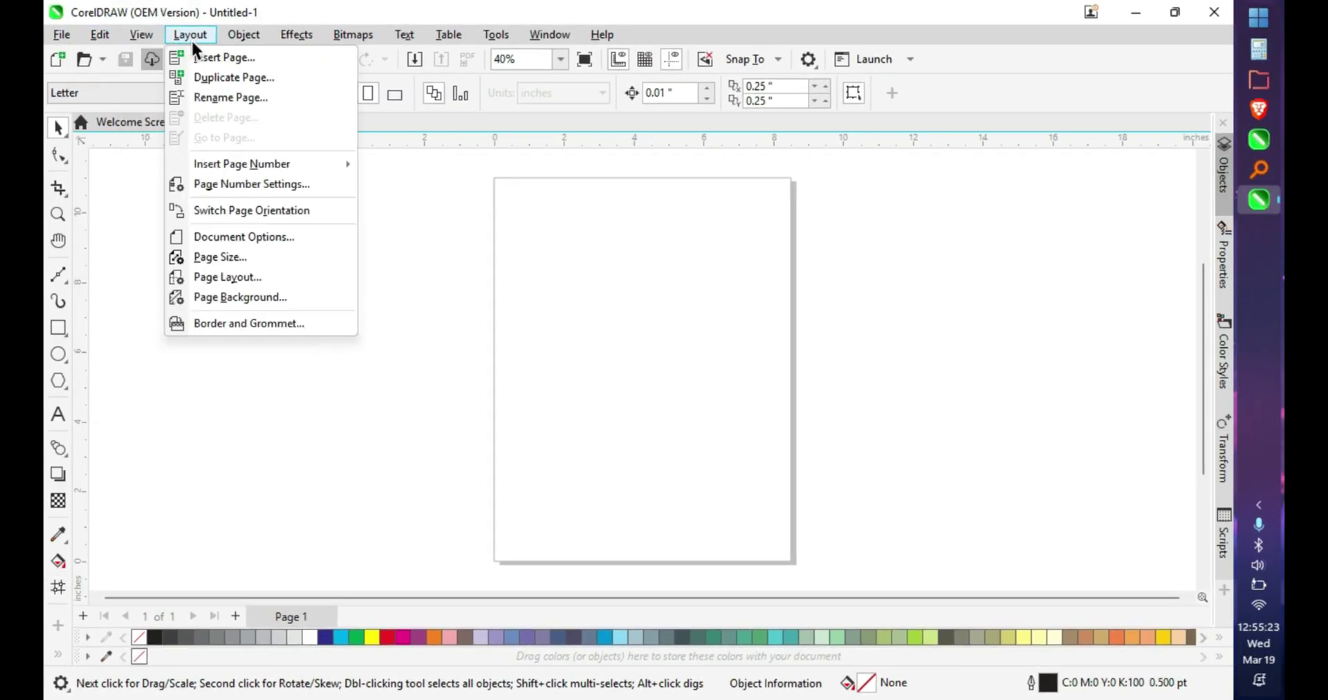
{"action": "mouse_move", "coordinate": [241, 39]}
{"action": "left_click", "coordinate": [299, 13]}
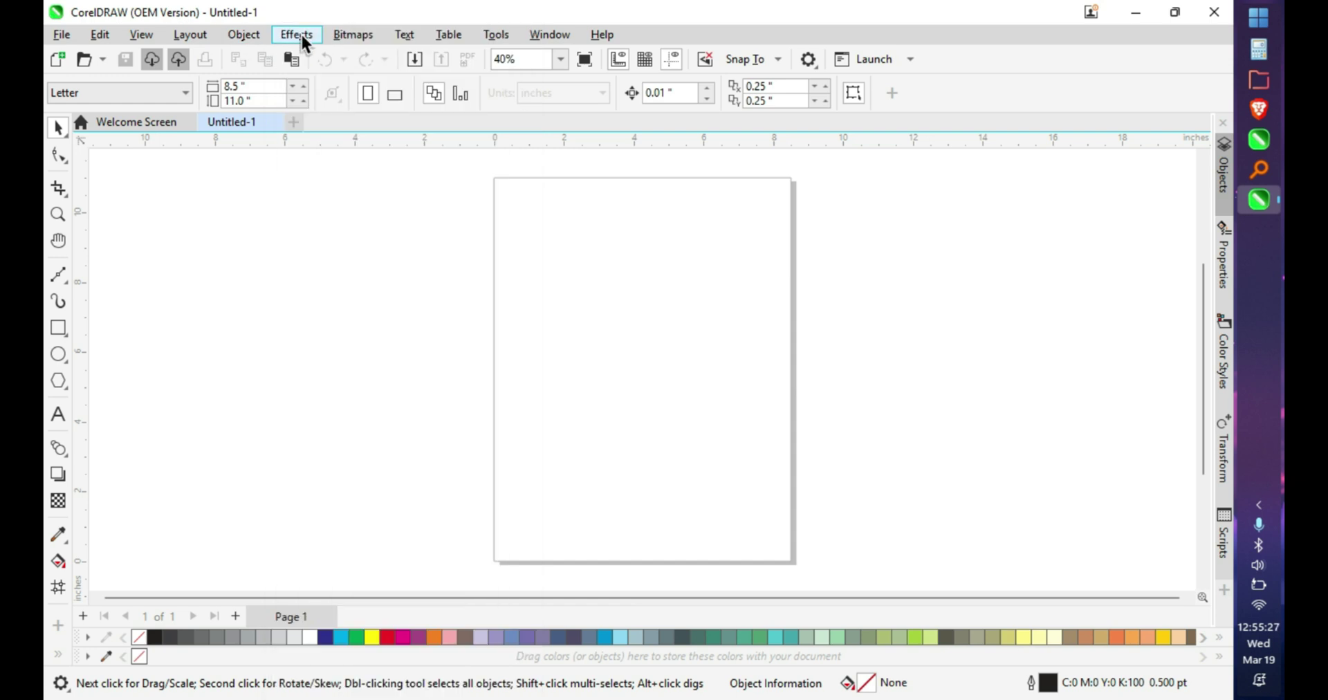
{"action": "left_click", "coordinate": [296, 36]}
{"action": "mouse_move", "coordinate": [355, 45]}
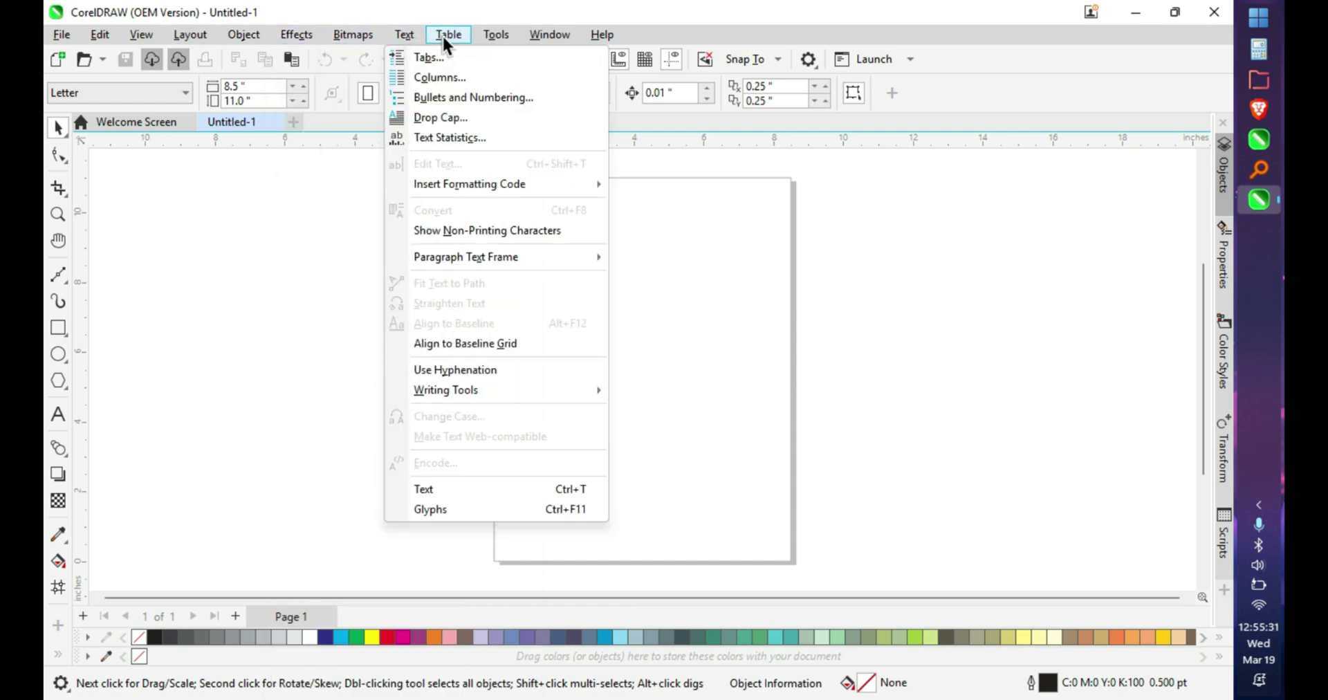
{"action": "mouse_move", "coordinate": [495, 42]}
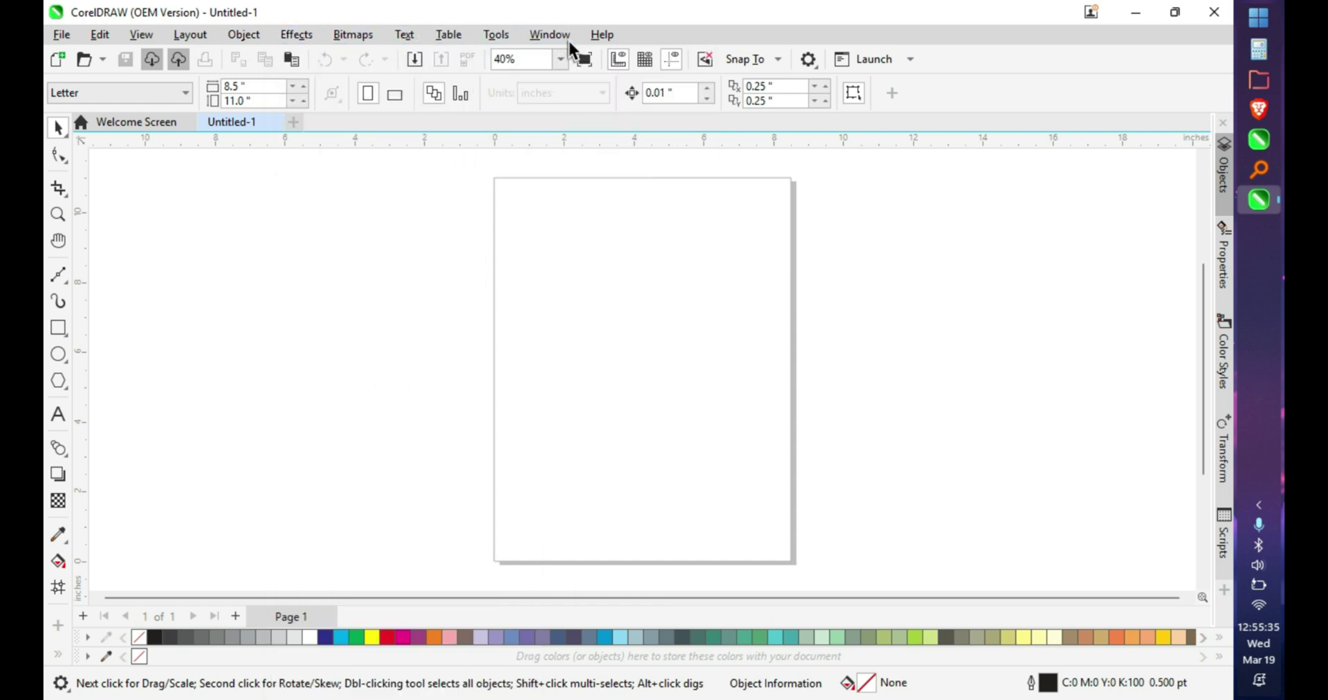
Step: Check the program's version and release information in the About CorelDRAW window, and close it
{"action": "left_click", "coordinate": [600, 37]}
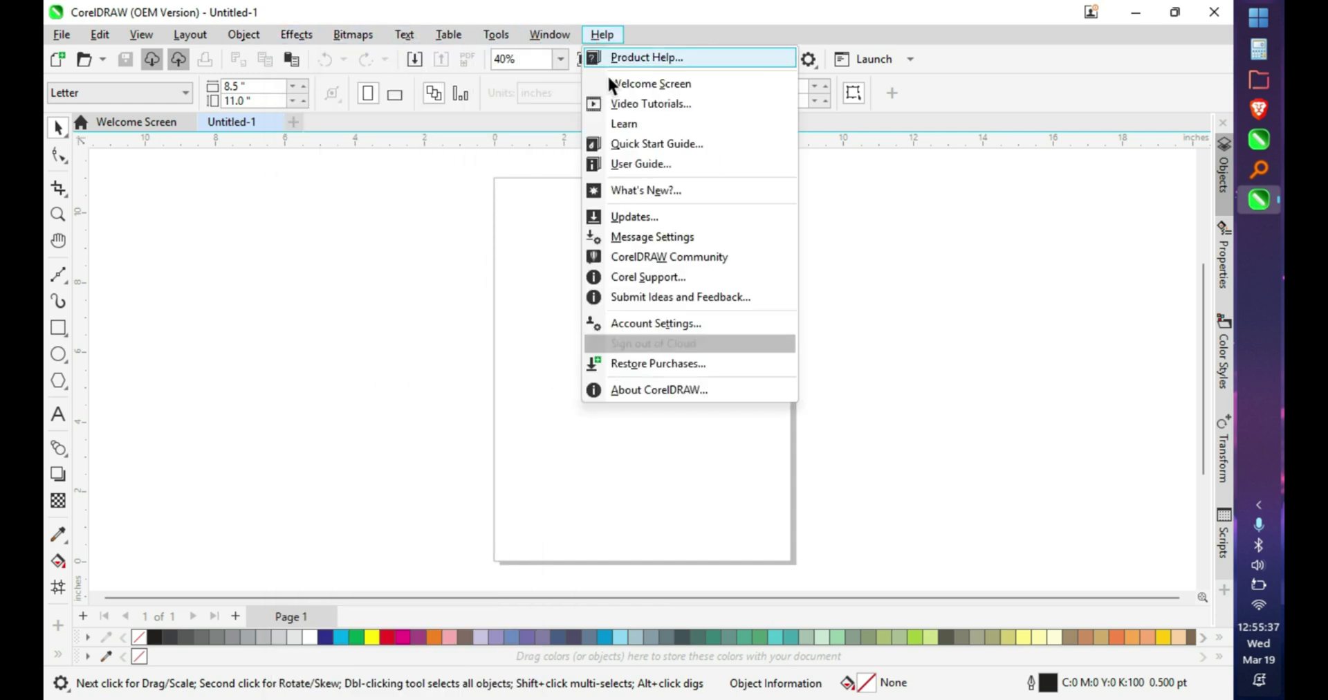
{"action": "left_click", "coordinate": [704, 393]}
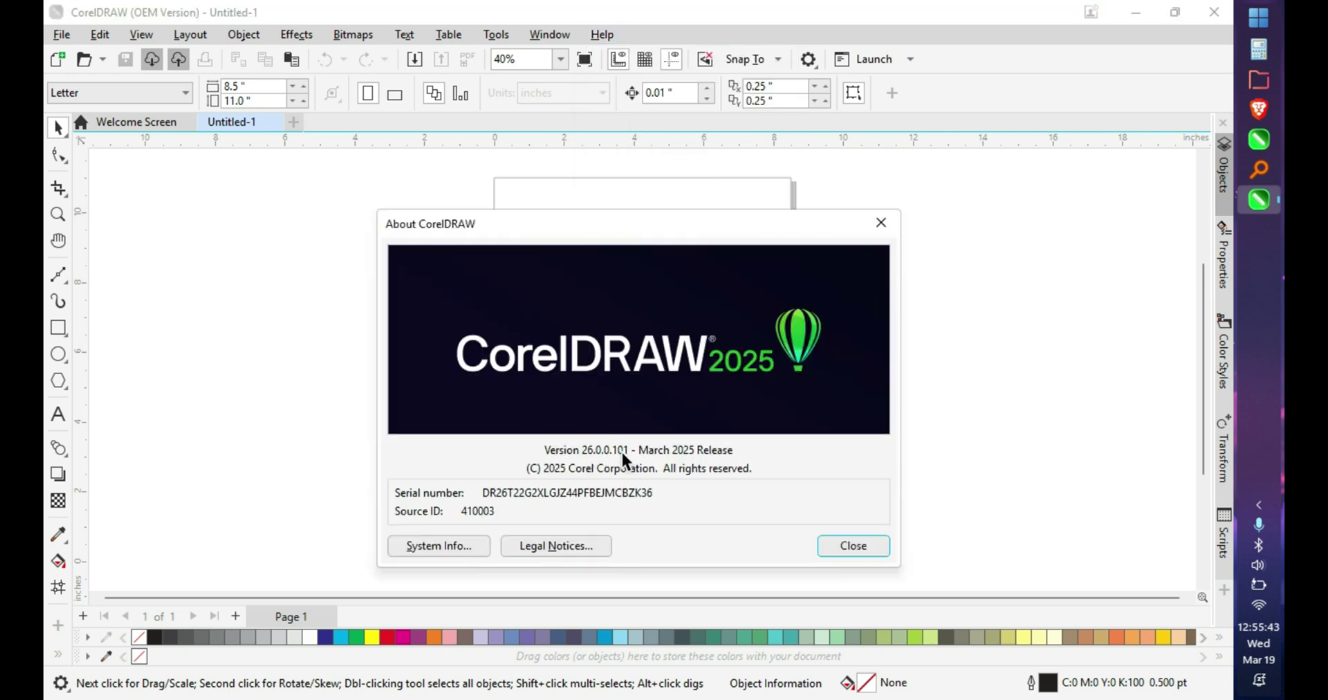
{"action": "left_click", "coordinate": [850, 549]}
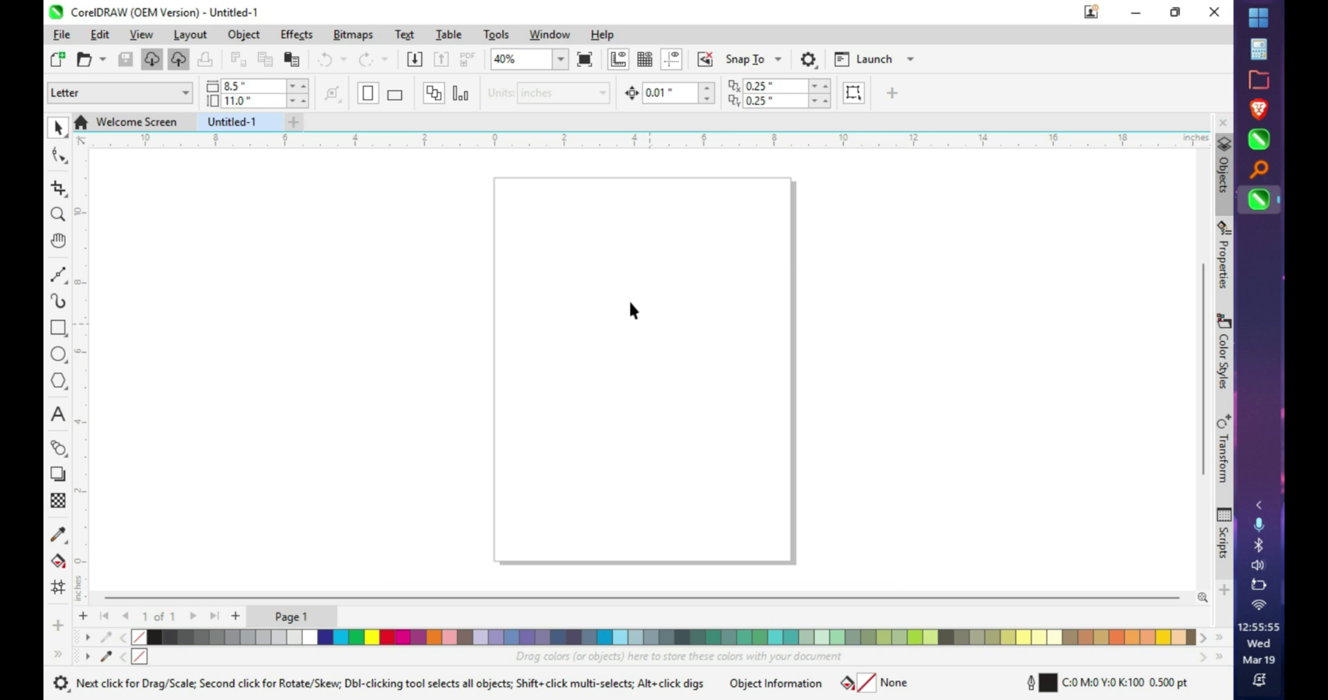
Step: Open the Introduction to CorelDRAW Web tutorial from the welcome screen's Tutorials page and look through its web page down to the footer
{"action": "left_click", "coordinate": [167, 123]}
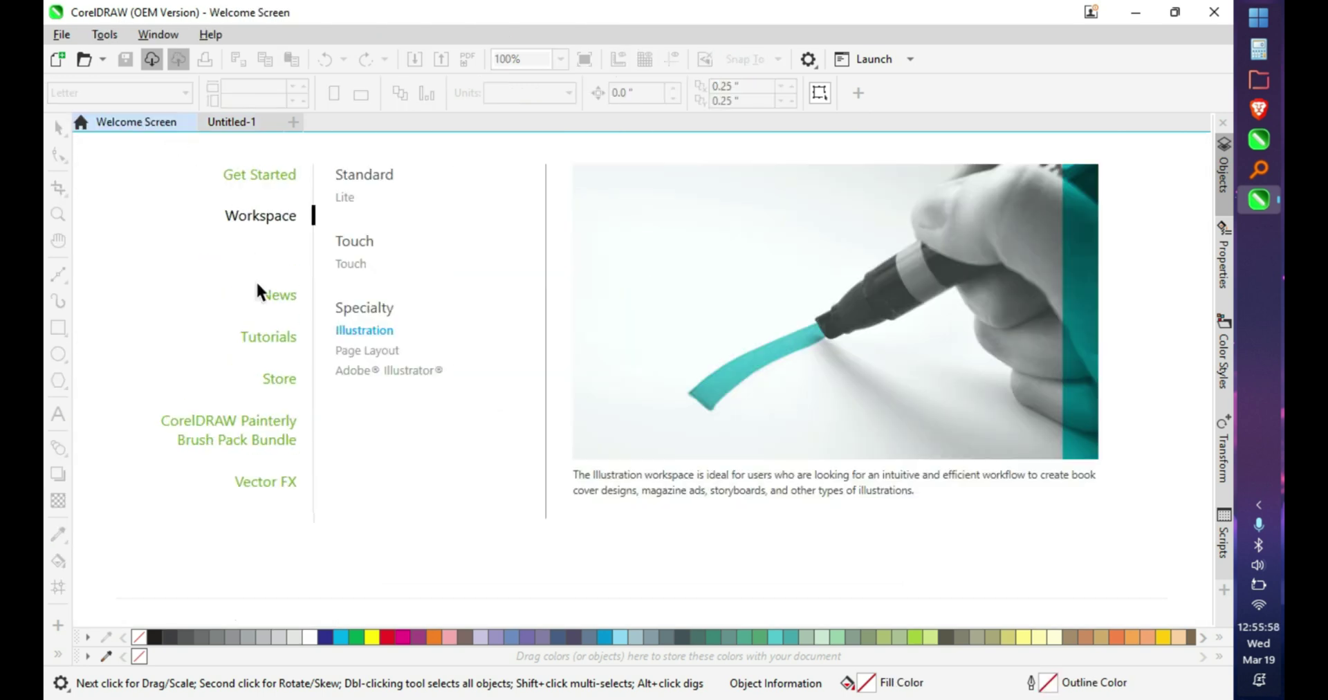
{"action": "left_click", "coordinate": [276, 337]}
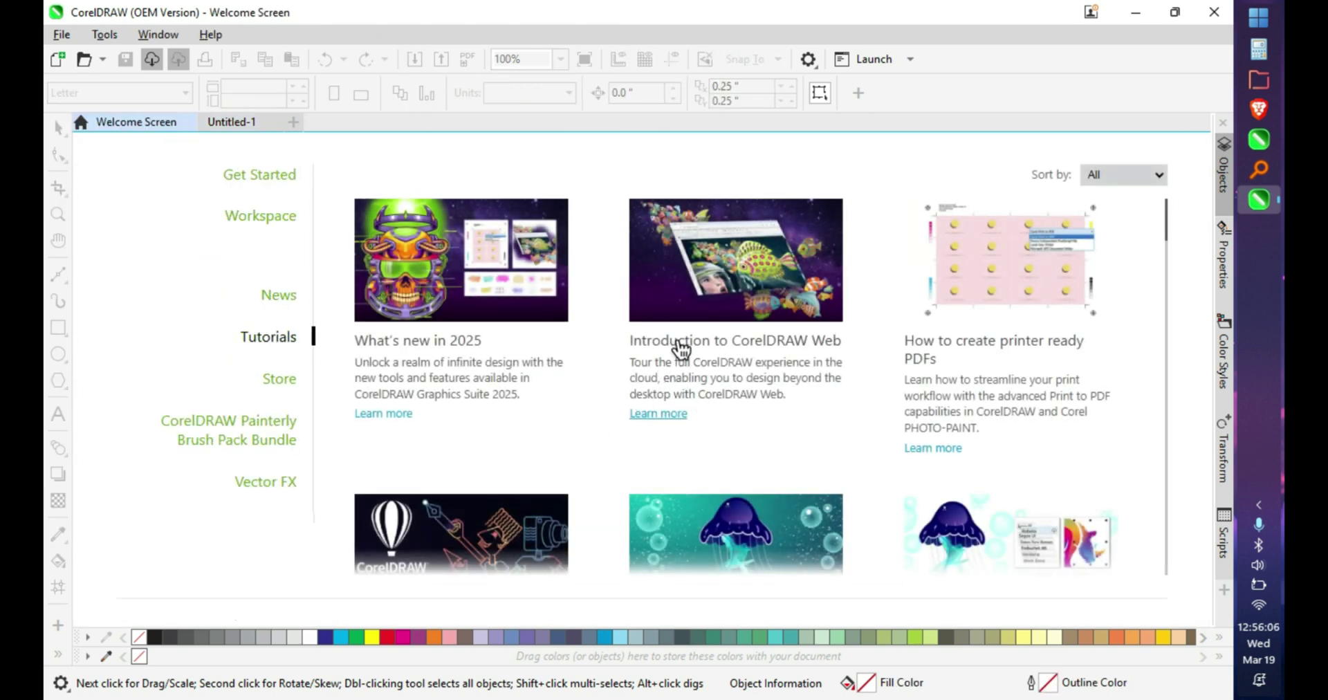
{"action": "left_click", "coordinate": [706, 304]}
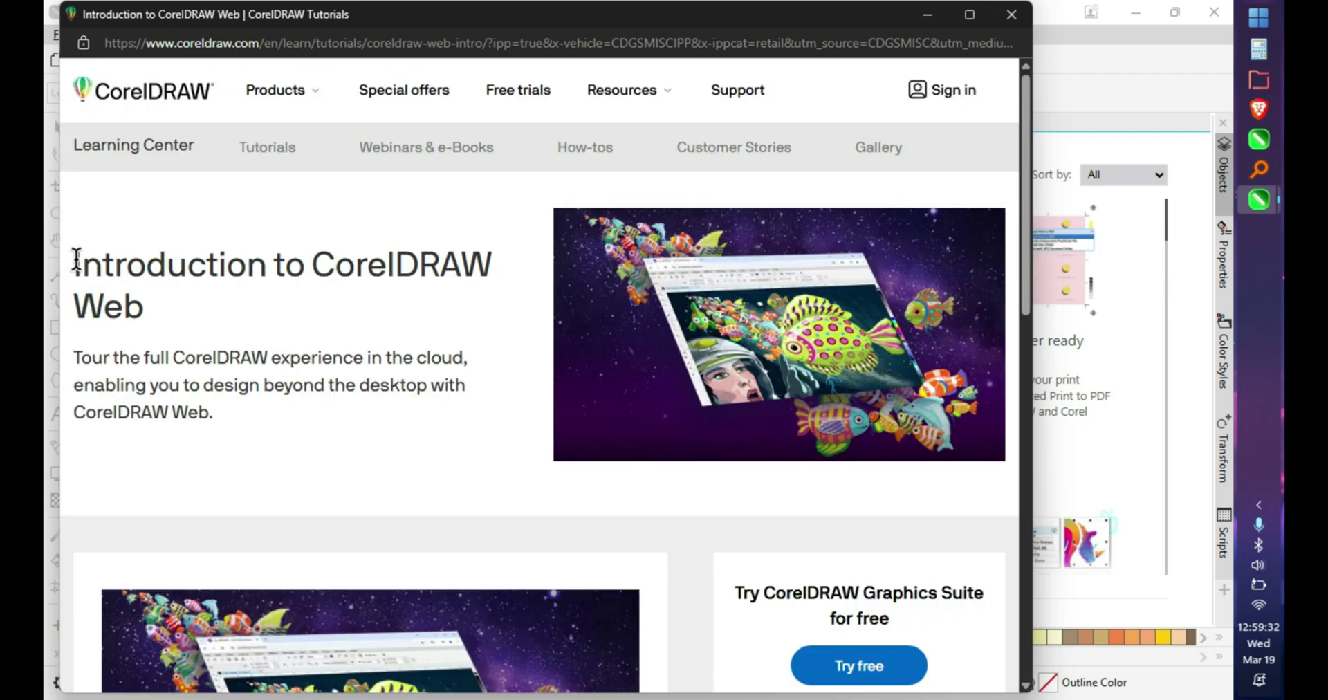
{"action": "left_click_drag", "start_coordinate": [73, 265], "coordinate": [320, 317]}
{"action": "scroll", "coordinate": [399, 319], "scroll_direction": "down", "scroll_amount": 5}
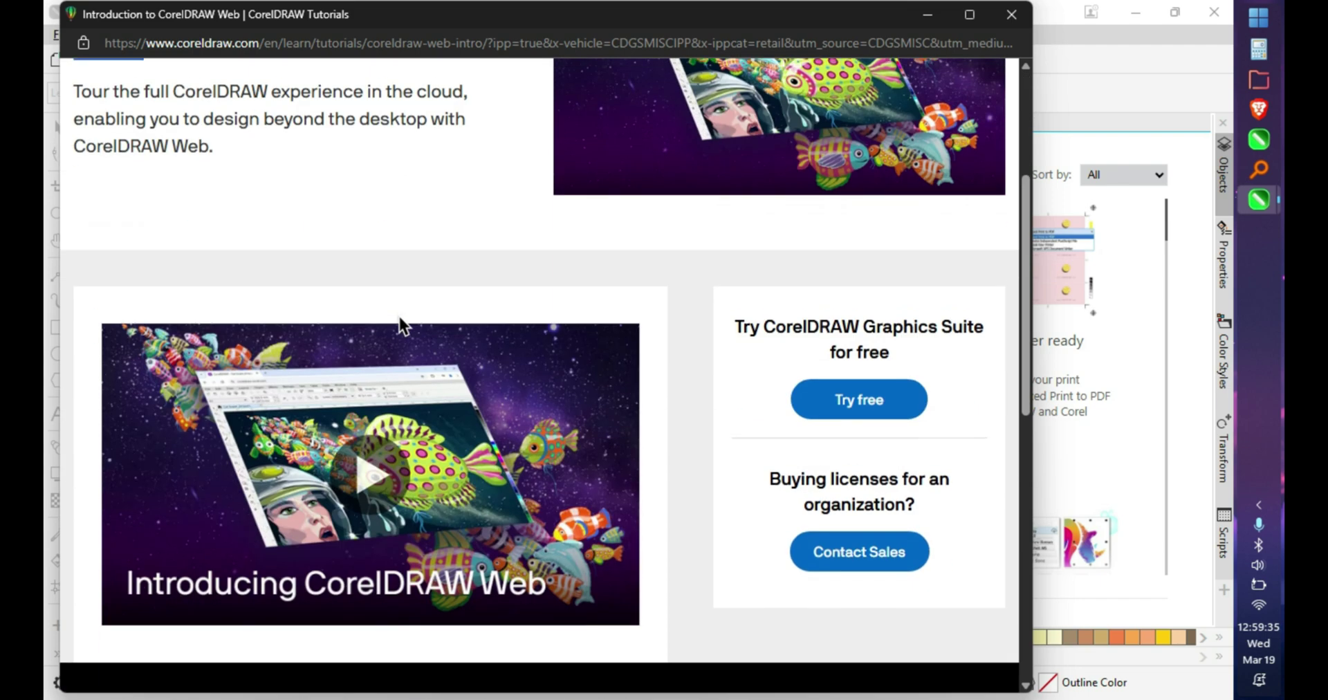
{"action": "scroll", "coordinate": [404, 315], "scroll_direction": "down", "scroll_amount": 5}
{"action": "scroll", "coordinate": [613, 380], "scroll_direction": "down", "scroll_amount": 3}
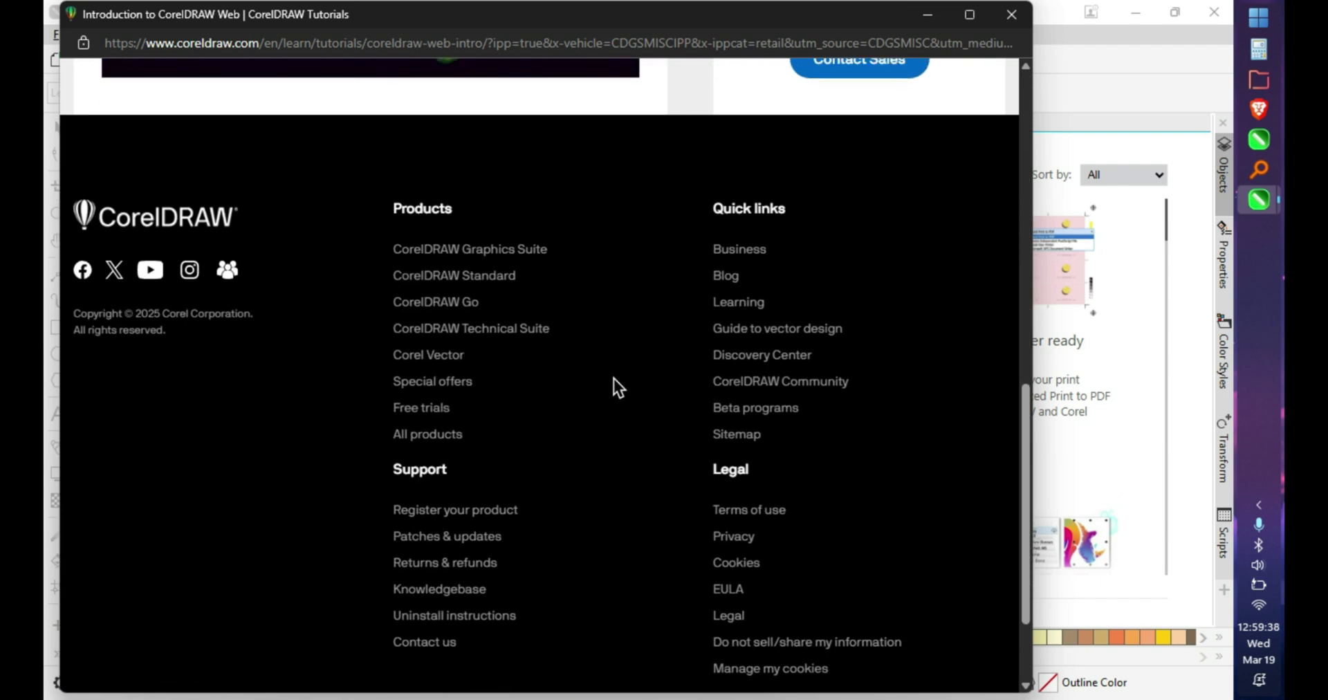
Step: Start the 15-day free trial from the CorelDRAW Graphics Suite product page and sign in with the account e-mail and password
{"action": "left_click", "coordinate": [484, 244]}
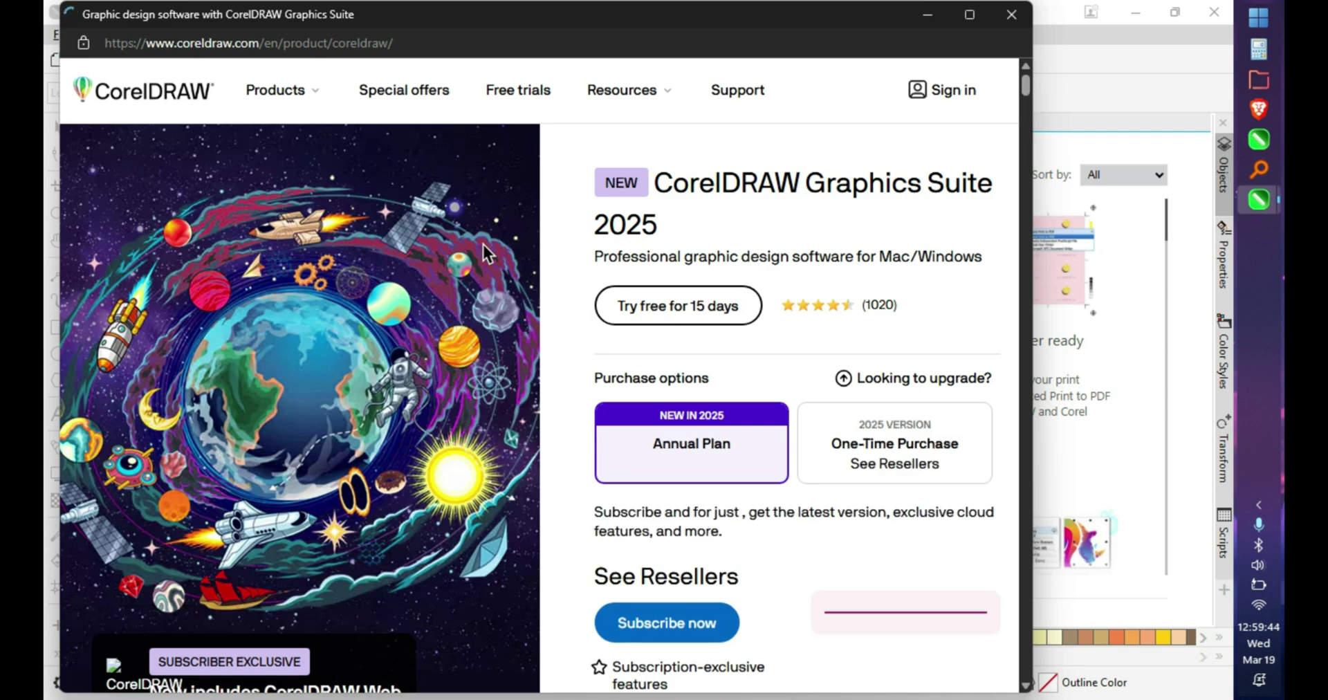
{"action": "left_click", "coordinate": [712, 315]}
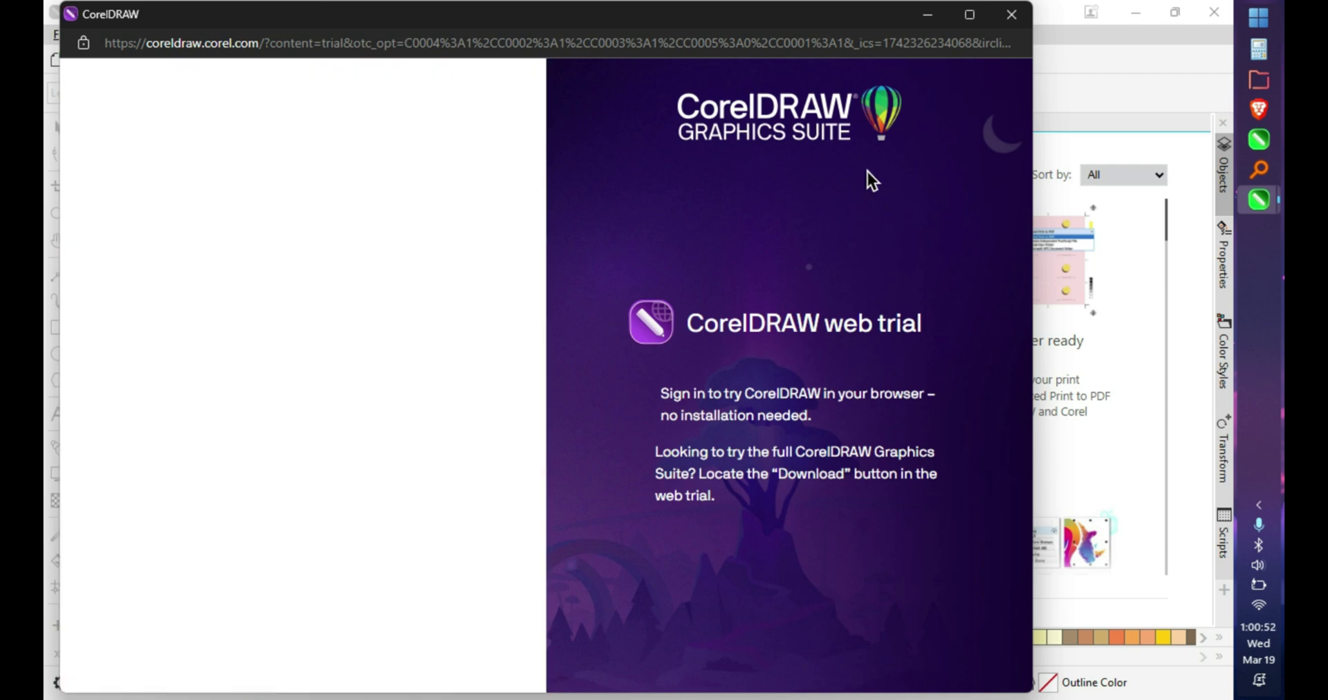
{"action": "type", "text": "in"}
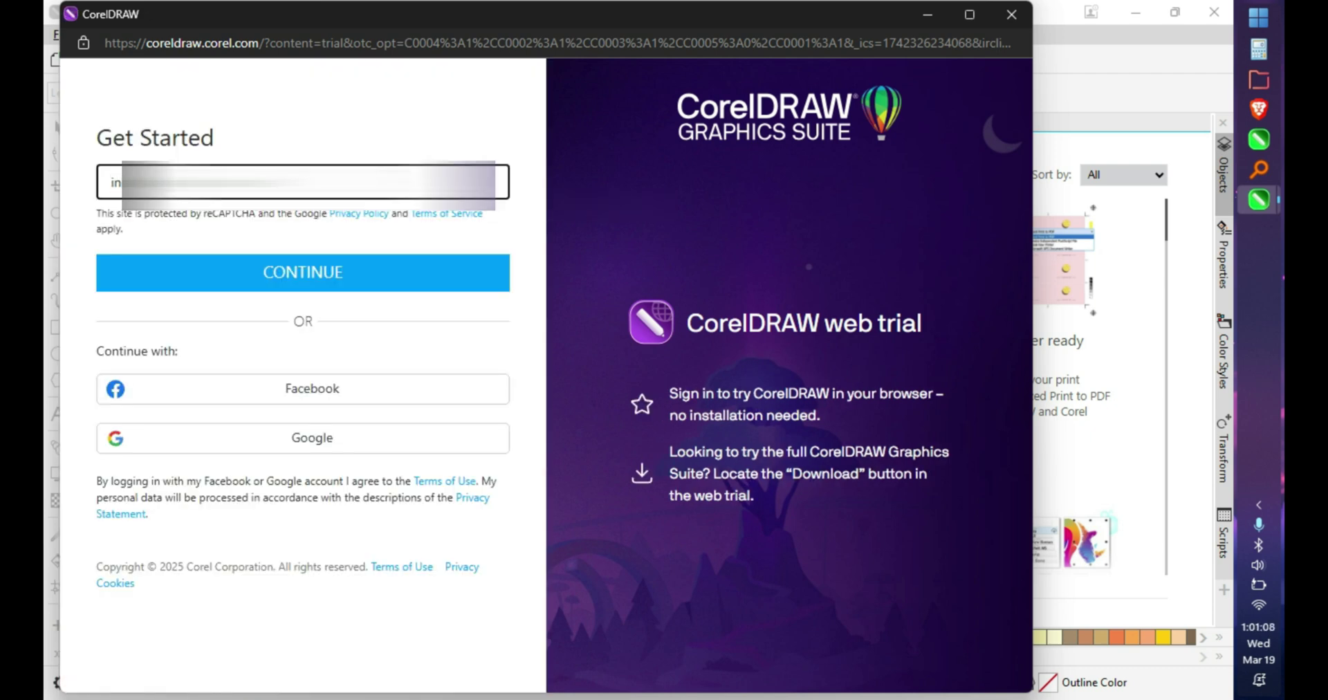
{"action": "left_click", "coordinate": [288, 270]}
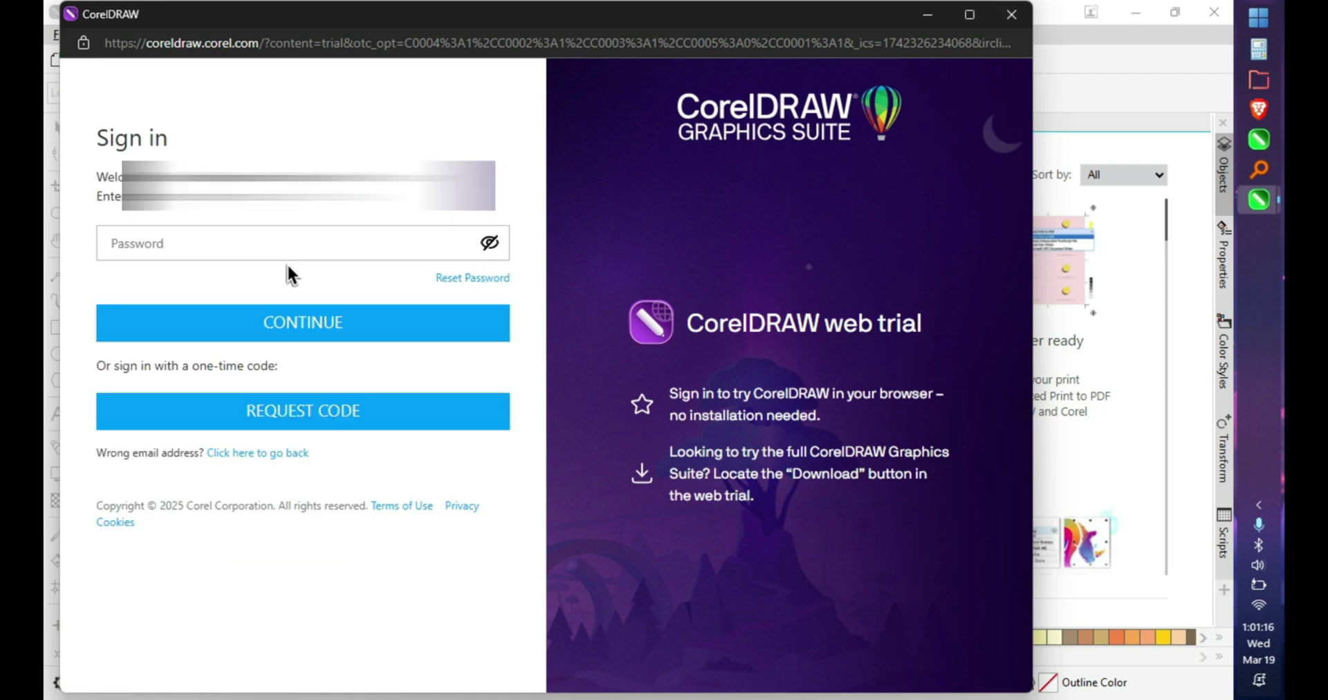
{"action": "right_click", "coordinate": [188, 244]}
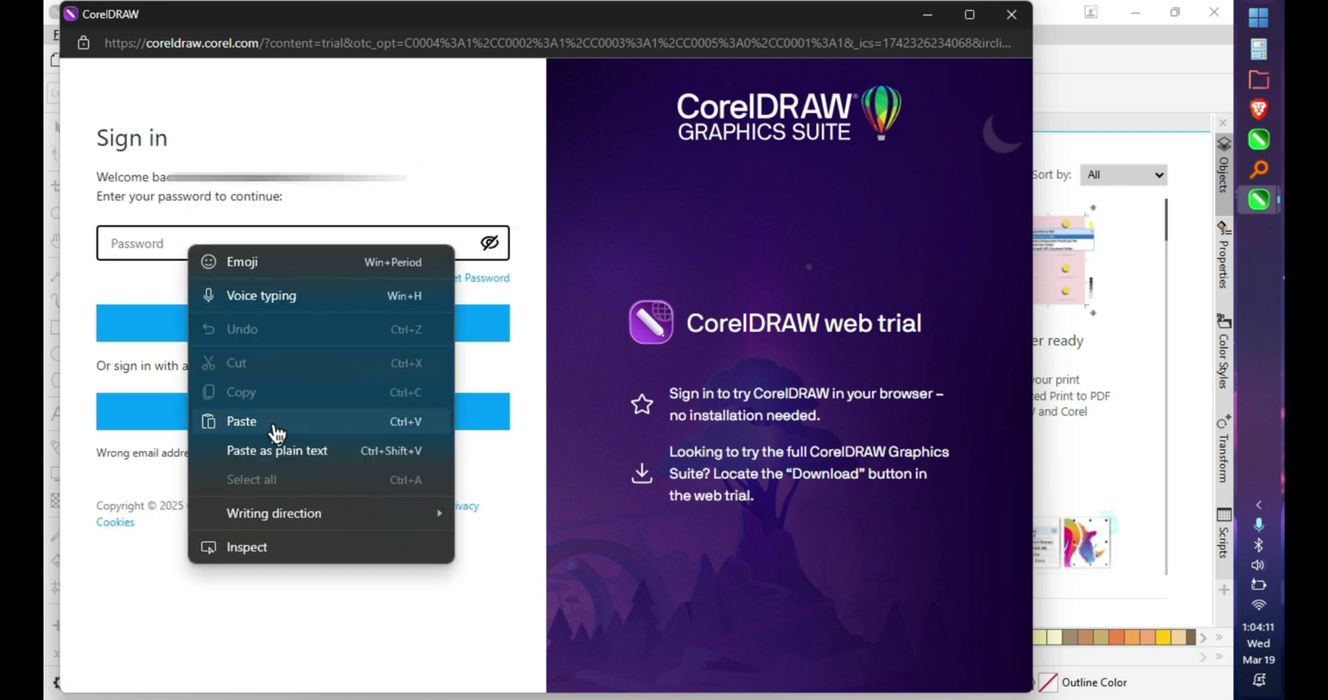
{"action": "left_click", "coordinate": [277, 430]}
{"action": "left_click", "coordinate": [342, 328]}
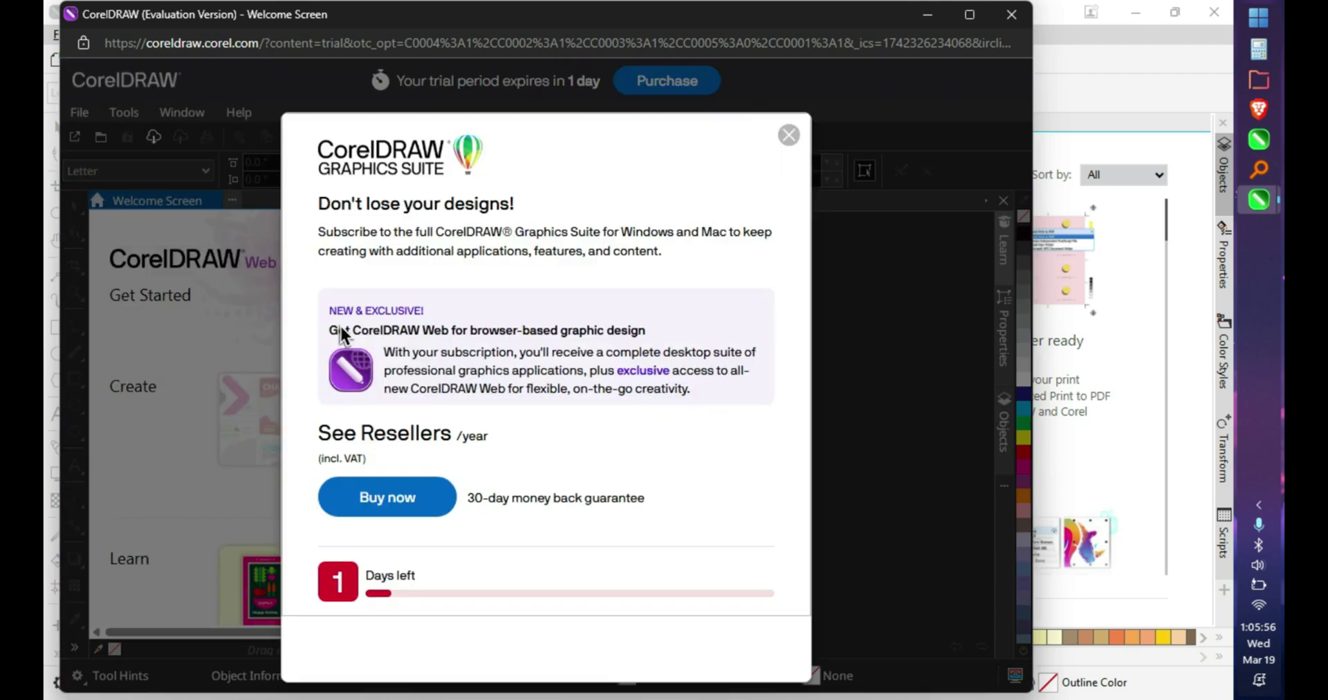
Step: Dismiss the subscription offer and the Learn docker, with the CorelDRAW Web window maximized
{"action": "left_click", "coordinate": [788, 136]}
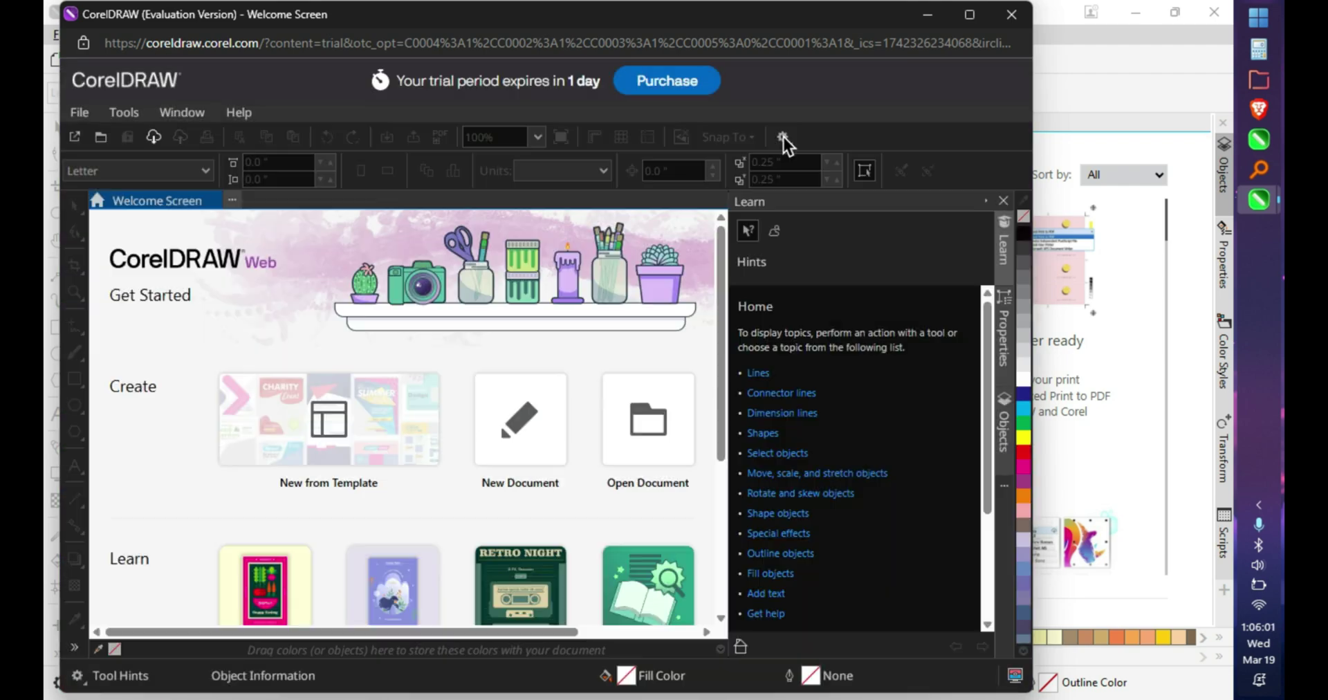
{"action": "left_click", "coordinate": [969, 16]}
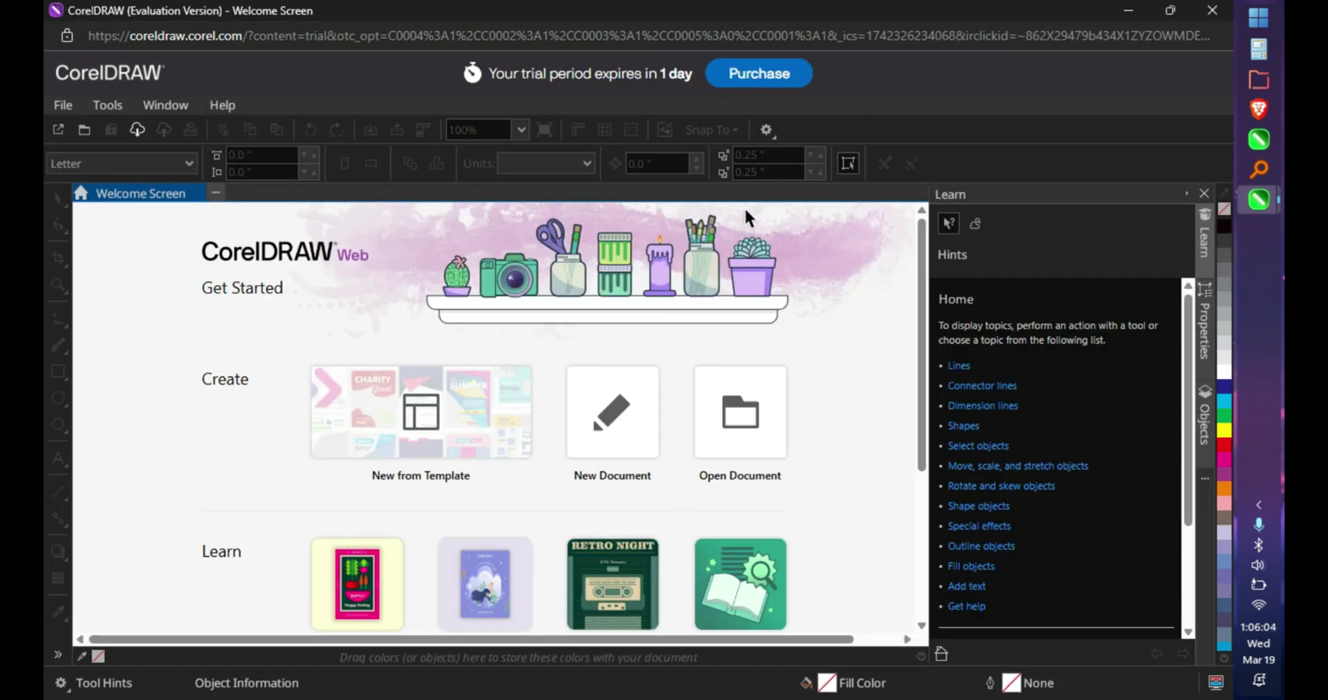
{"action": "left_click", "coordinate": [1204, 194]}
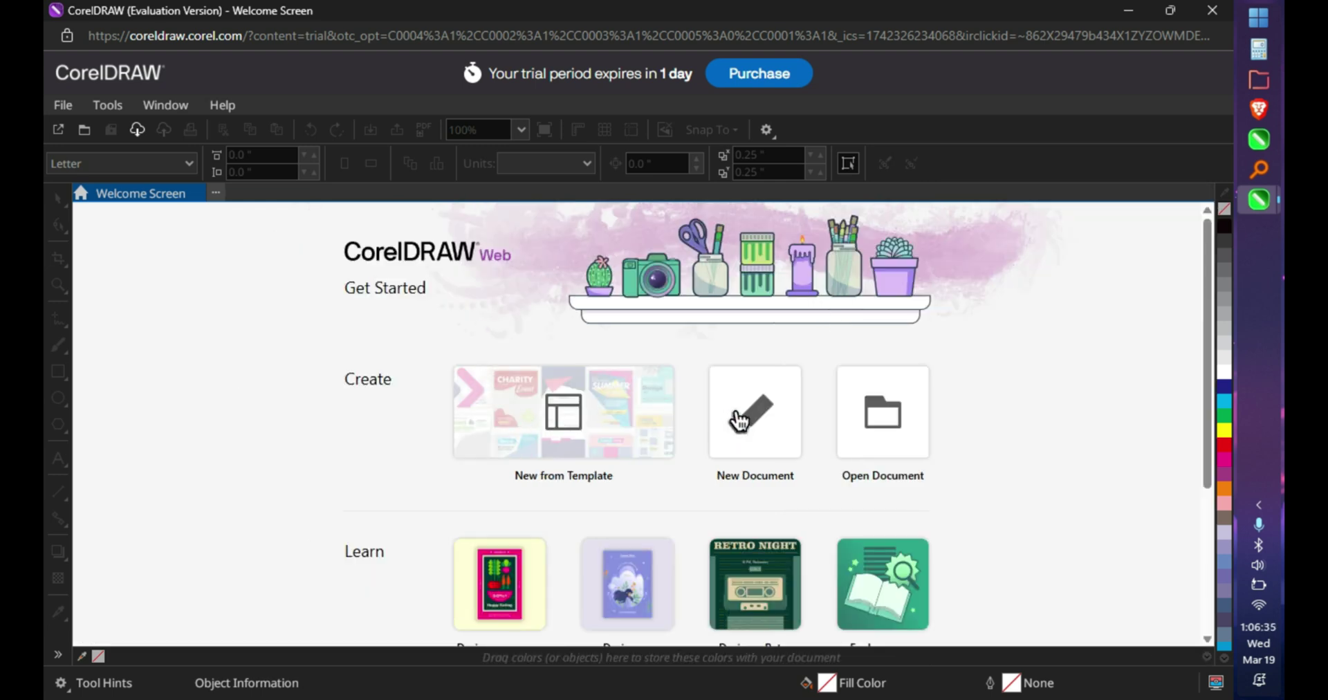
Step: Create a new one-page document in CorelDRAW Web with the default 8.5 x 11 inch portrait page, CMYK color and 300 dpi
{"action": "left_click", "coordinate": [776, 436]}
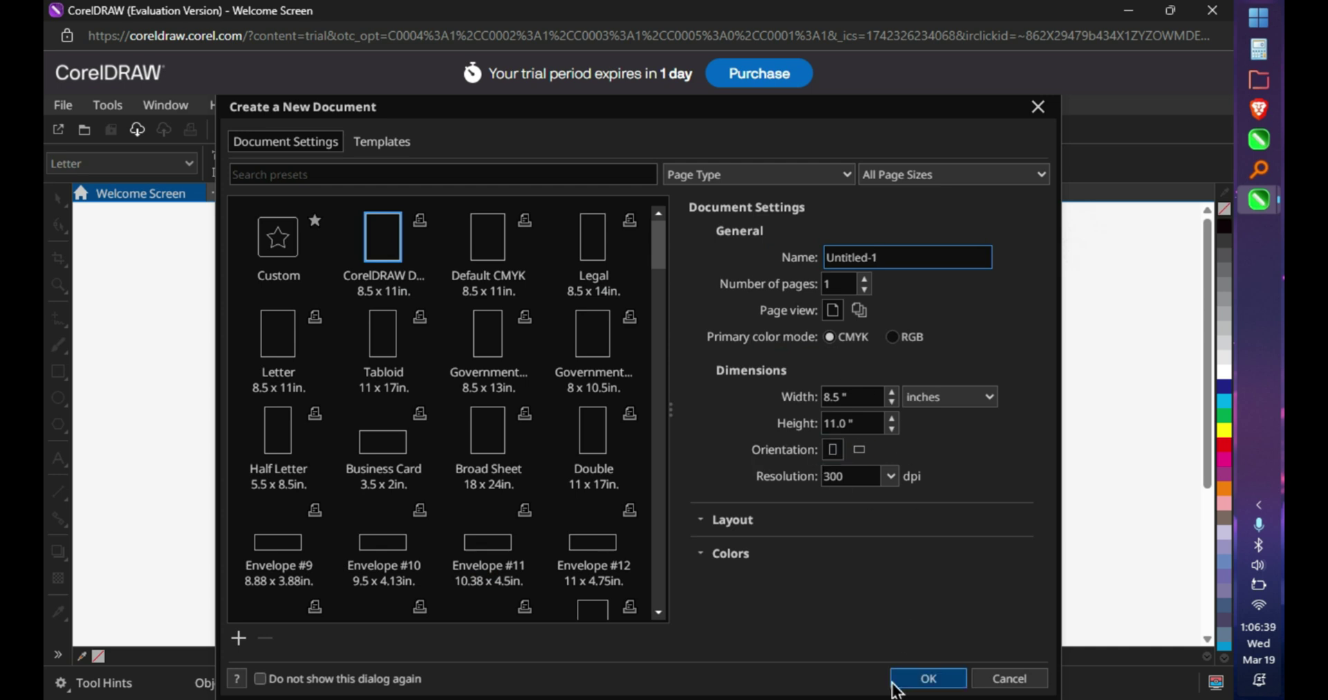
{"action": "left_click", "coordinate": [929, 679]}
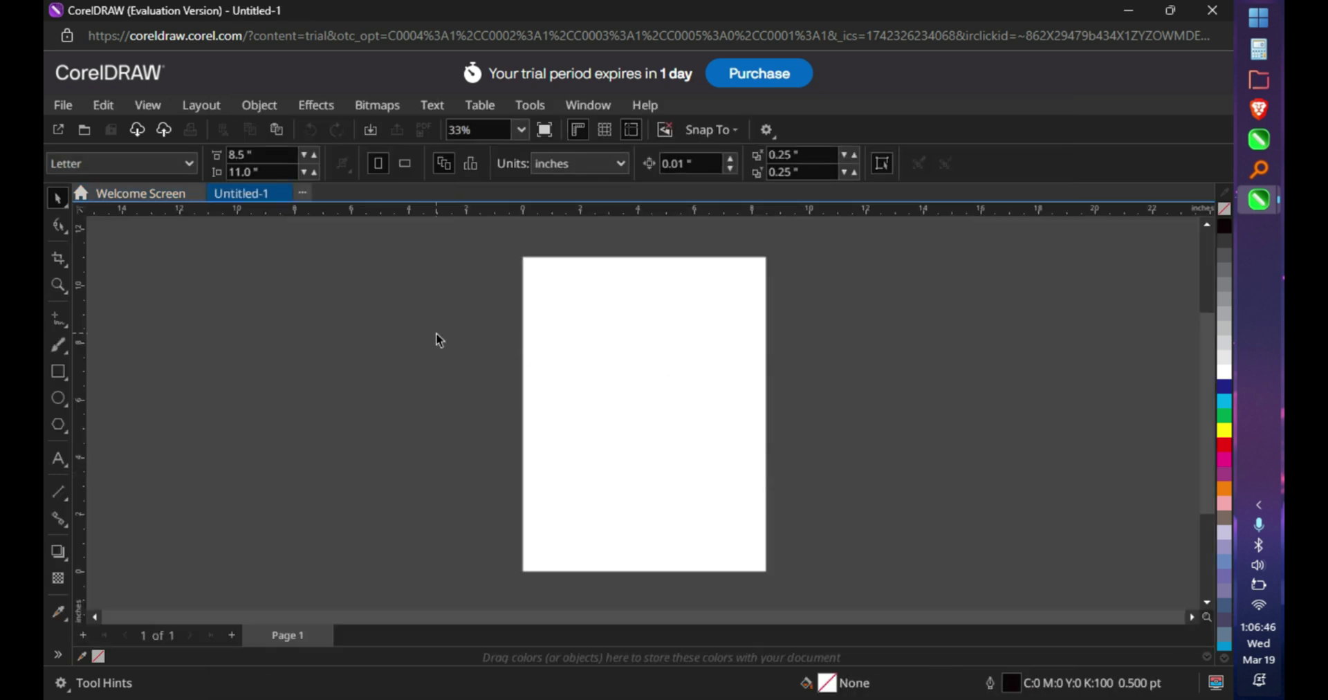
Step: Check the CorelDRAW Web version in the About CorelDRAW window, and close it
{"action": "left_click", "coordinate": [649, 111]}
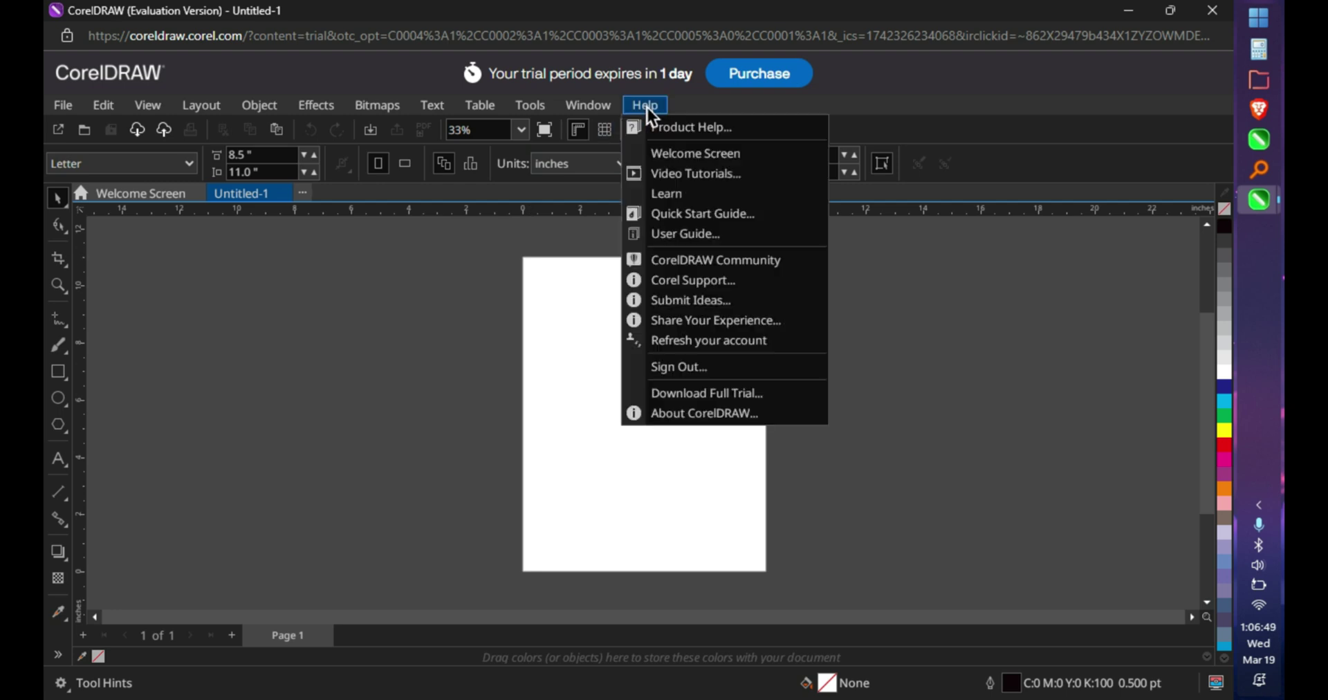
{"action": "left_click", "coordinate": [764, 415]}
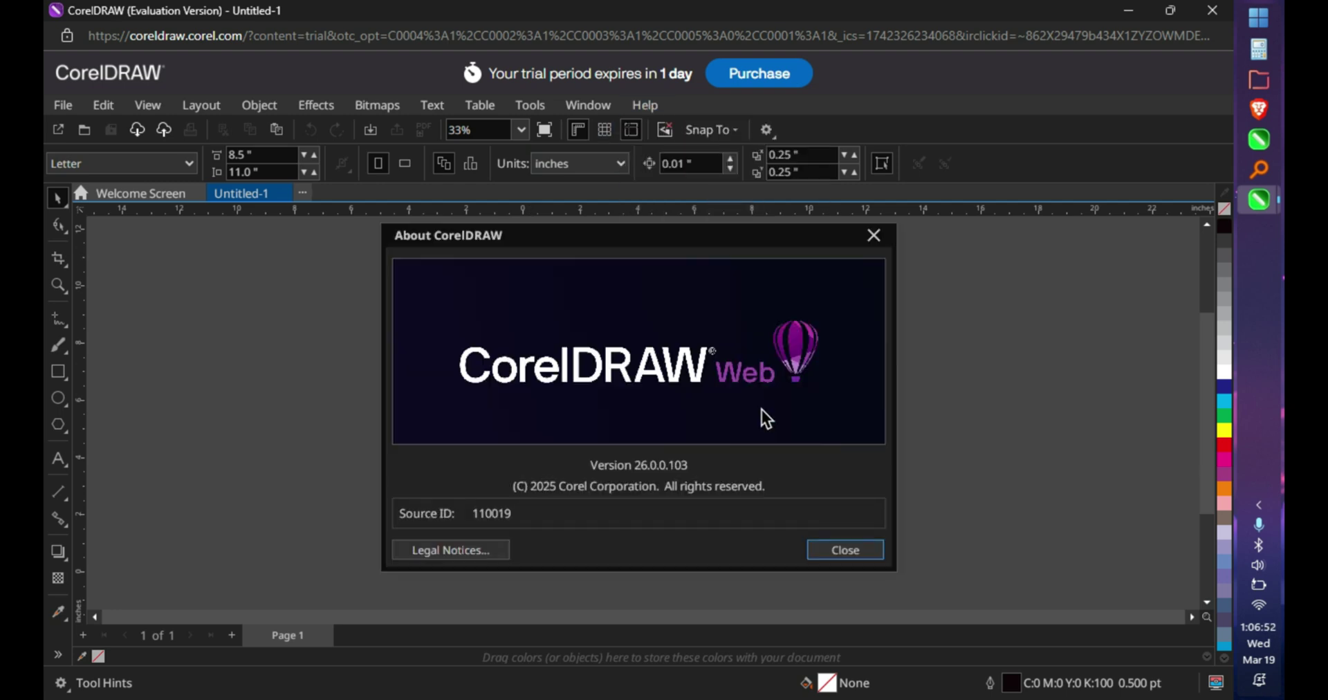
{"action": "left_click", "coordinate": [845, 551]}
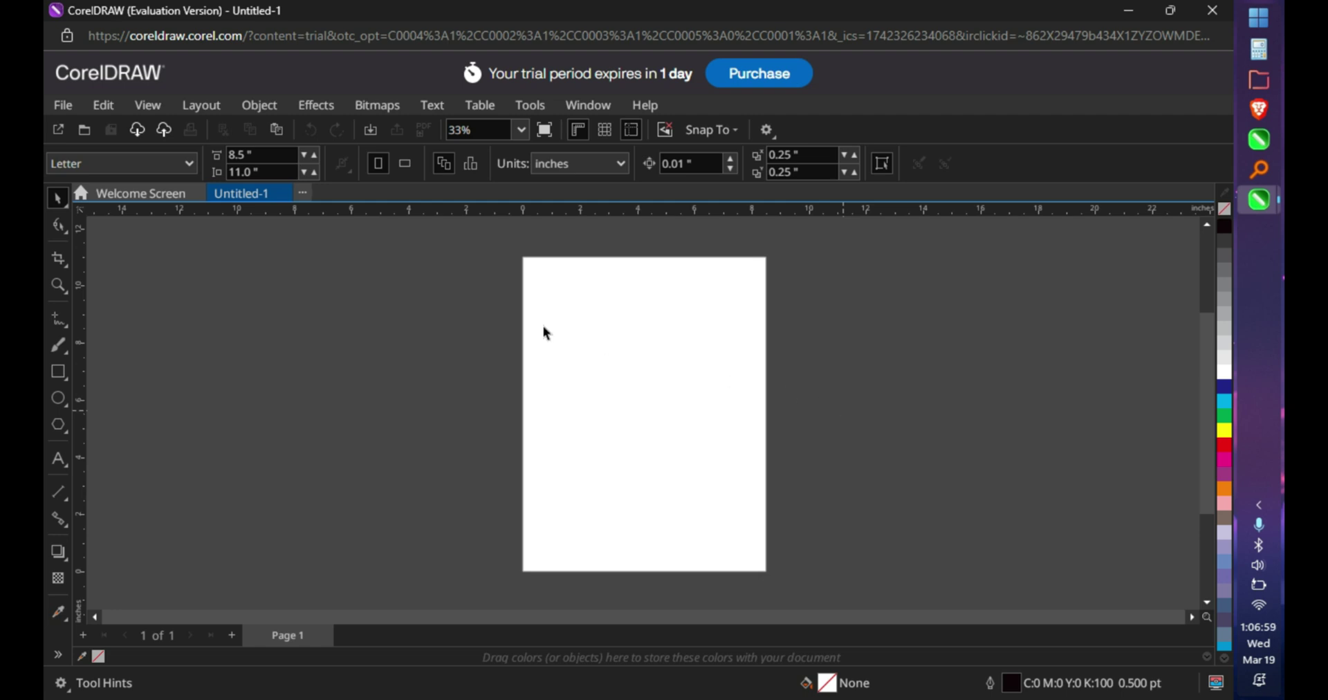
Step: Draw a square about 2.78 inches wide in the page's upper-left area and apply a diagonal fountain fill from its upper-left corner
{"action": "left_click", "coordinate": [68, 370]}
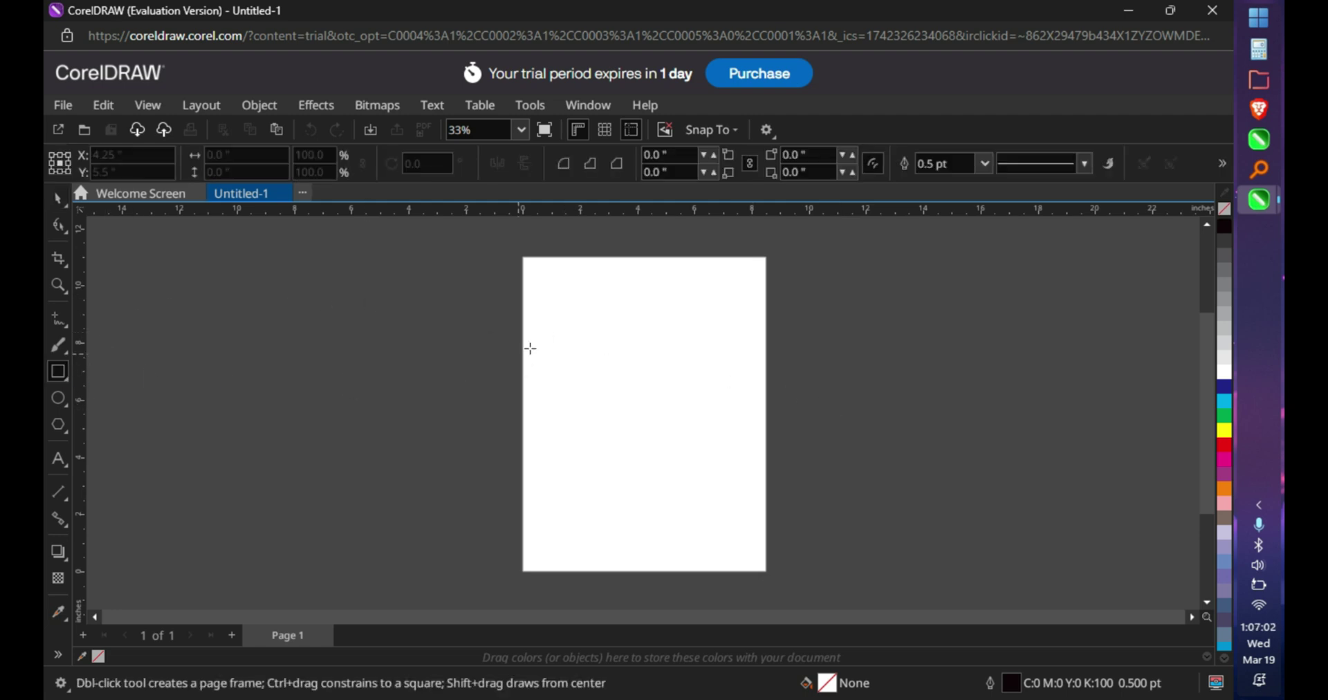
{"action": "left_click_drag", "start_coordinate": [560, 333], "coordinate": [642, 413]}
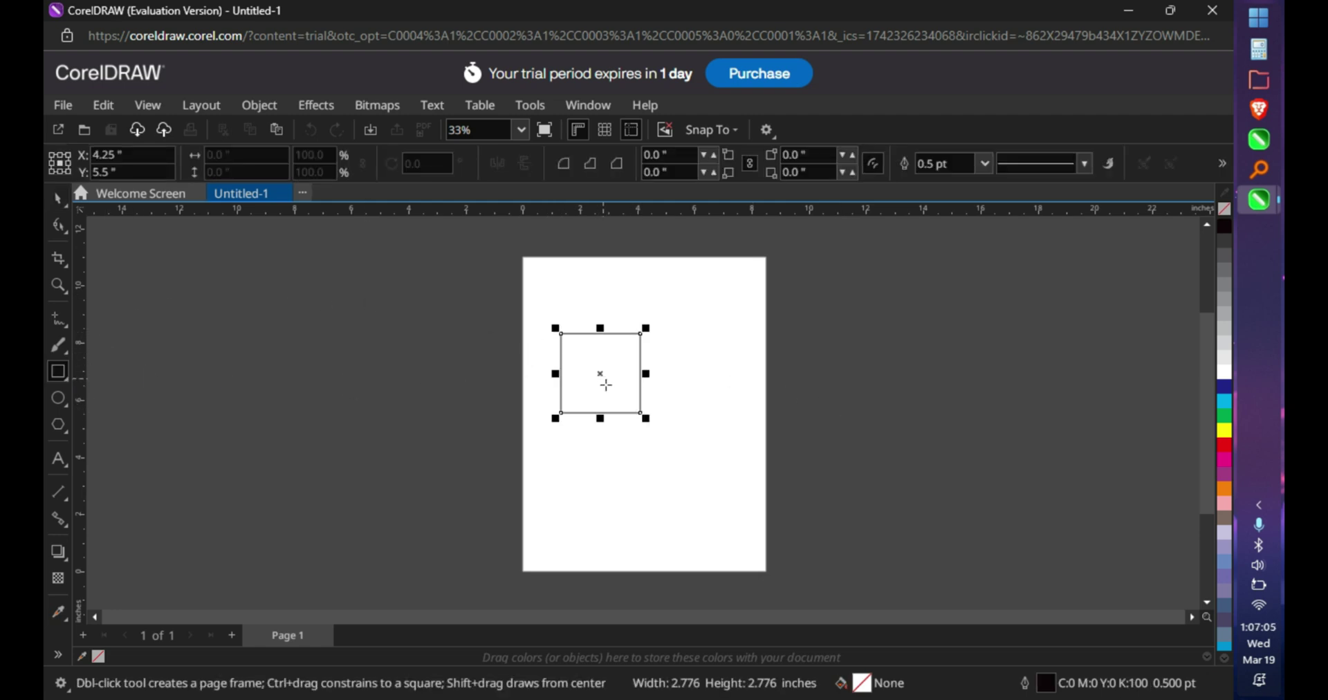
{"action": "key", "text": "g"}
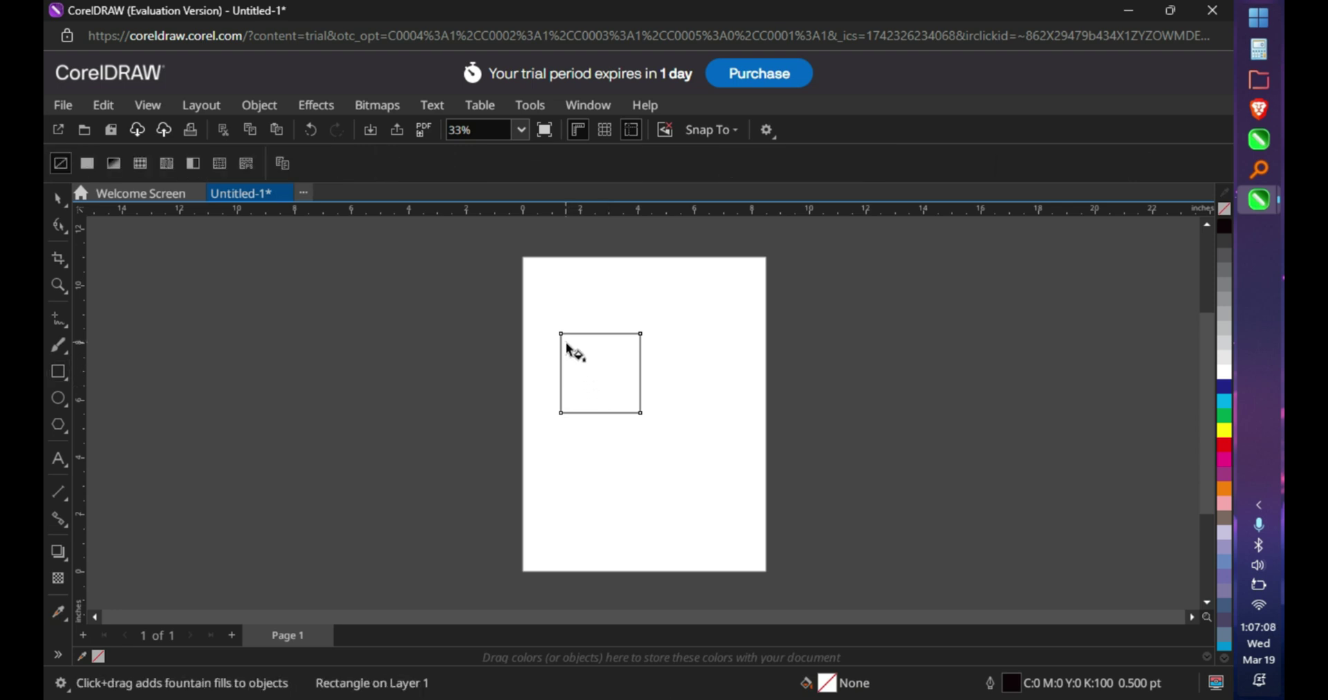
{"action": "left_click_drag", "start_coordinate": [567, 344], "coordinate": [618, 394]}
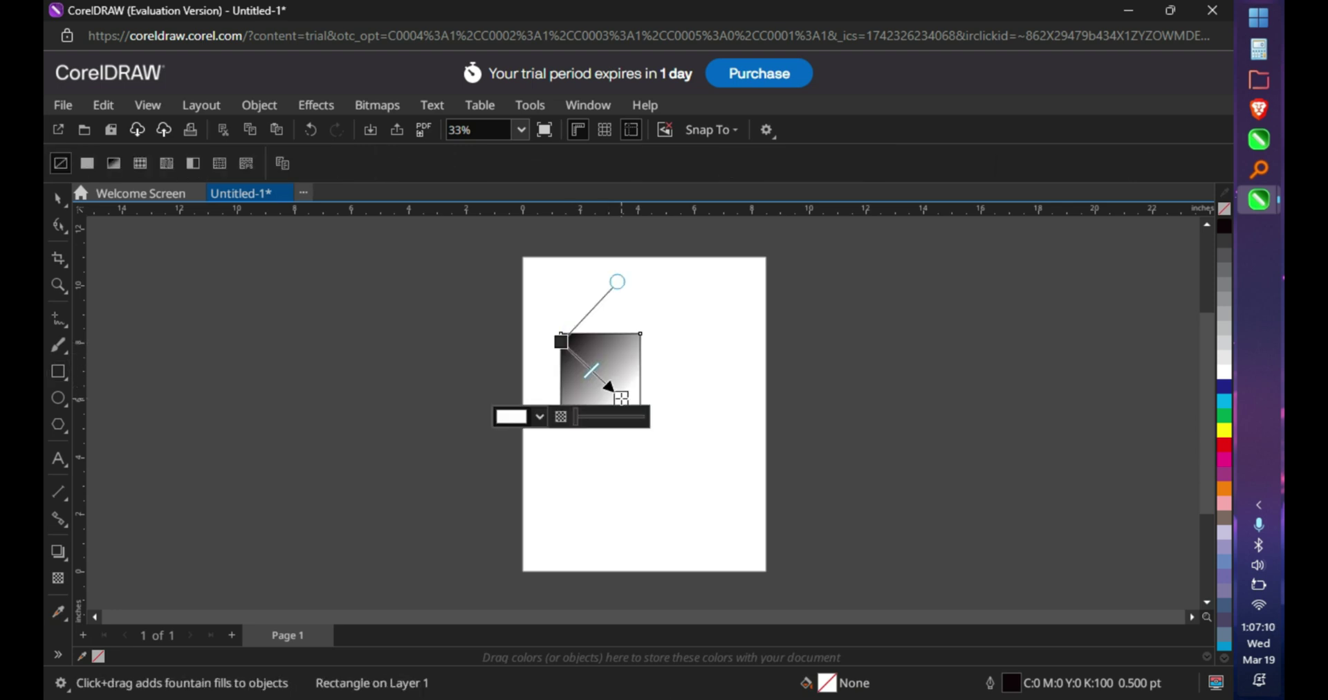
Step: Set the fountain fill's end color to red and its start color to yellow, and deselect the square
{"action": "left_click", "coordinate": [540, 418]}
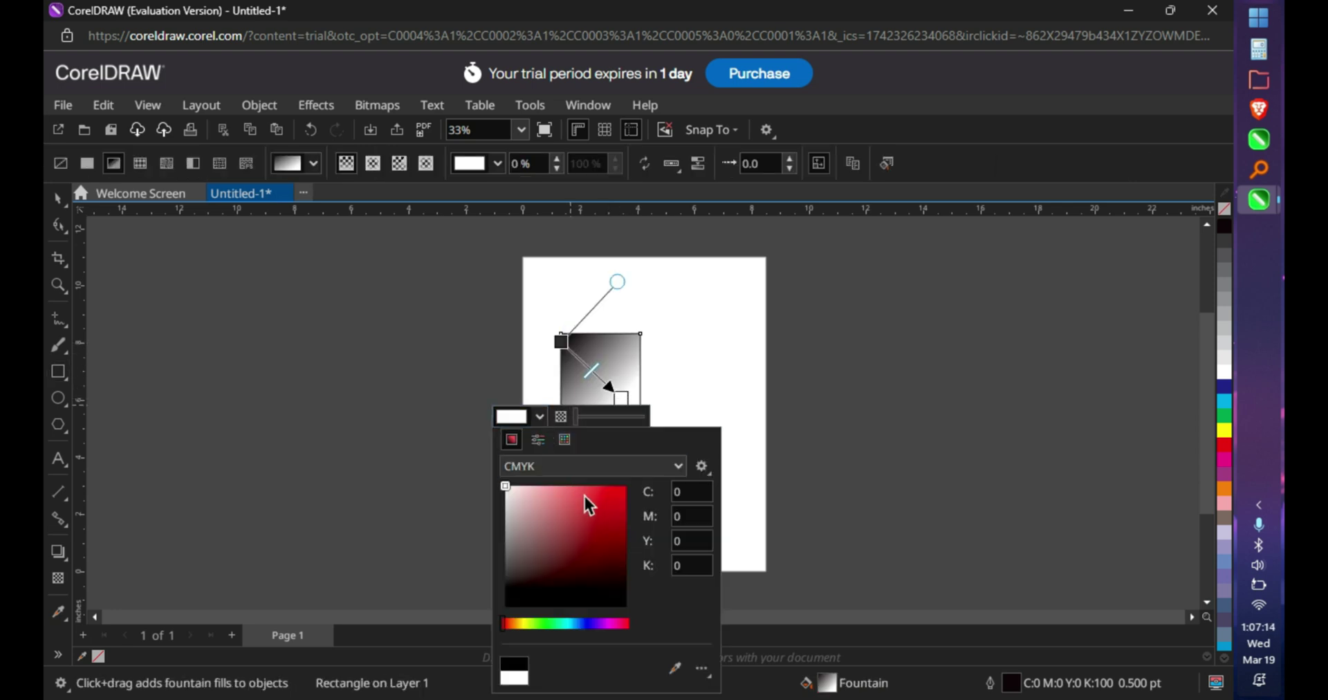
{"action": "left_click_drag", "start_coordinate": [584, 498], "coordinate": [609, 499]}
{"action": "left_click", "coordinate": [562, 342]}
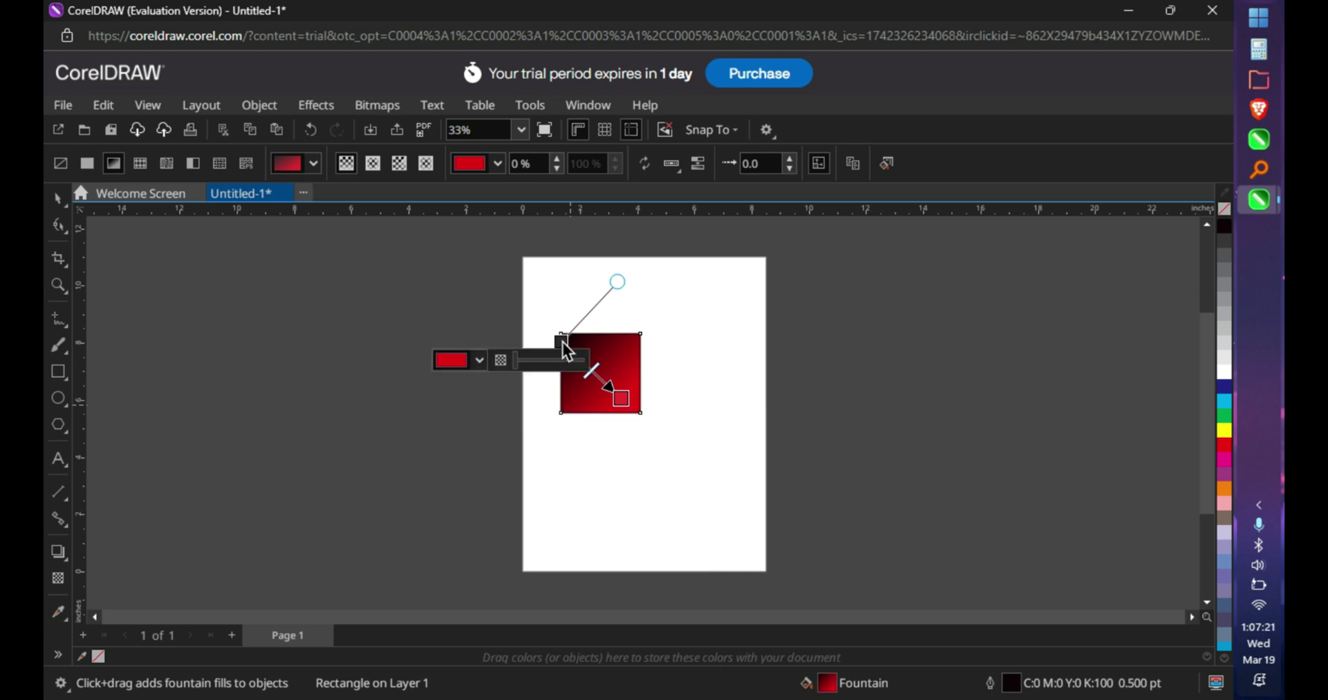
{"action": "left_click", "coordinate": [480, 359]}
{"action": "left_click", "coordinate": [464, 567]}
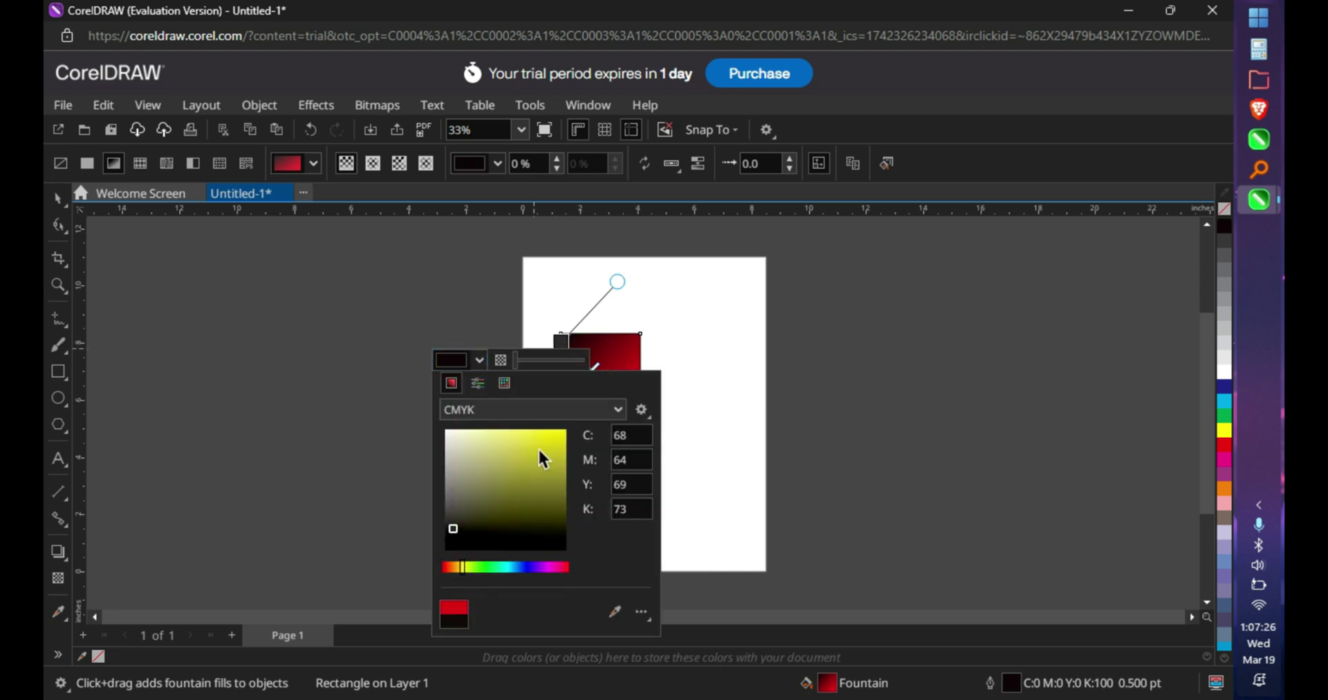
{"action": "left_click", "coordinate": [551, 433]}
{"action": "left_click", "coordinate": [388, 325]}
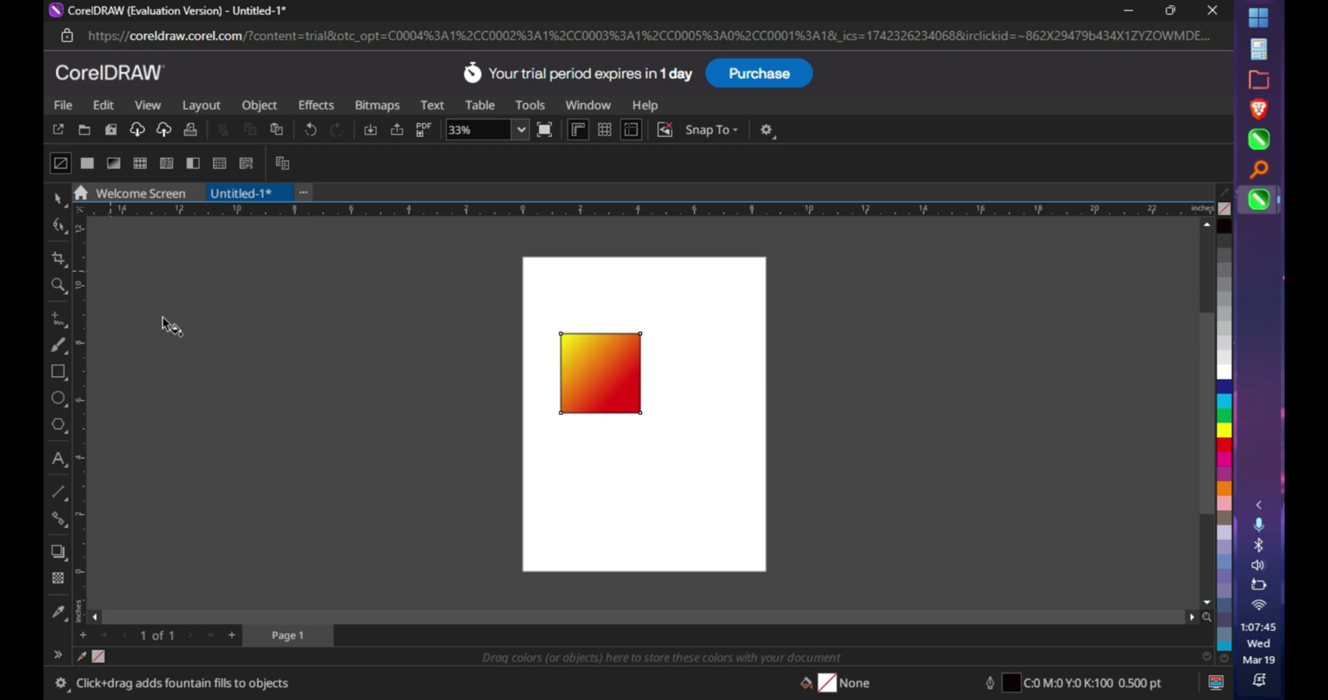
Step: Examine the square's yellow-to-red gradient up close, and return to the Pick tool
{"action": "key", "text": "z"}
{"action": "left_click_drag", "start_coordinate": [548, 327], "coordinate": [643, 415]}
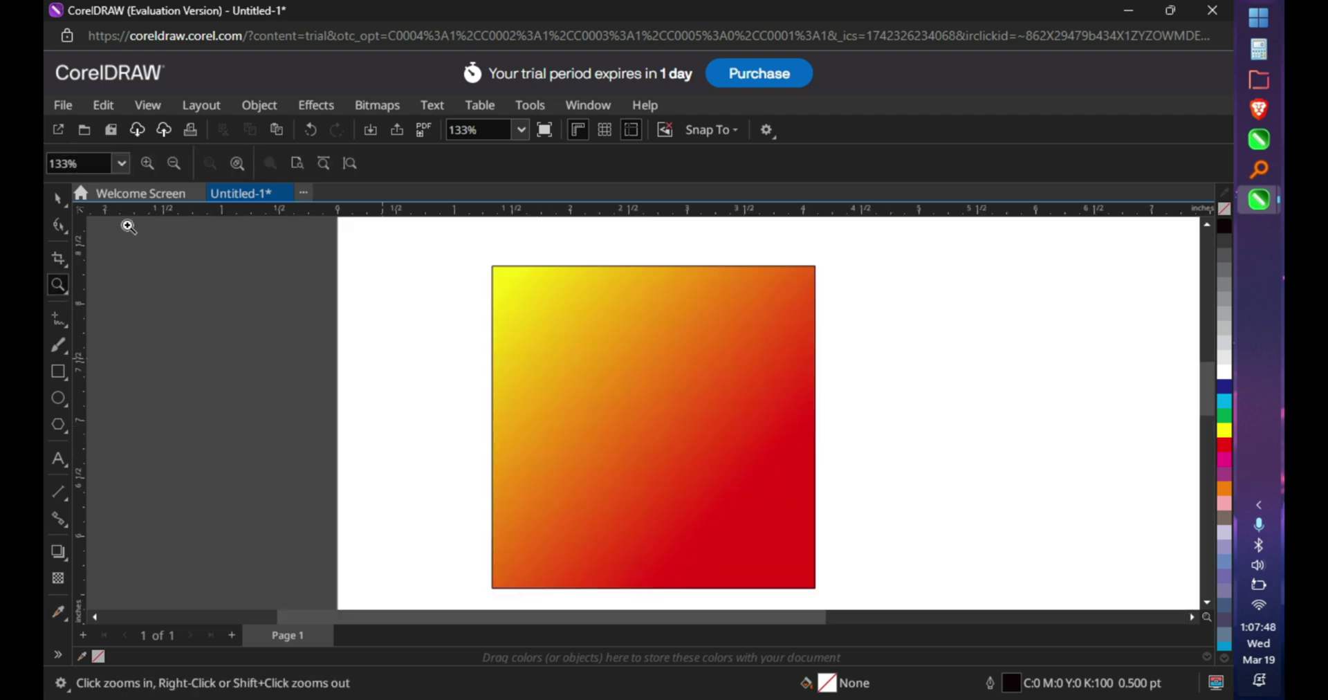
{"action": "left_click", "coordinate": [66, 199]}
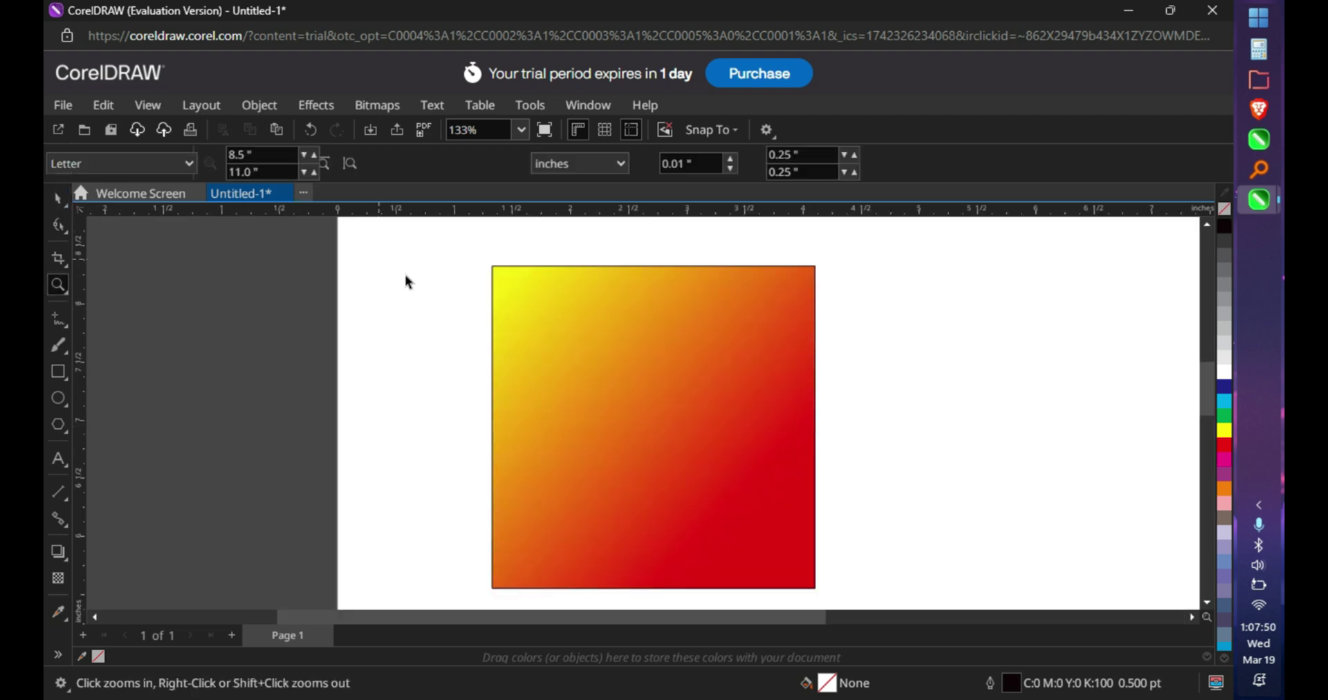
Step: Close the CorelDRAW Web window and exit the desktop CorelDRAW program
{"action": "left_click", "coordinate": [1212, 17]}
{"action": "left_click", "coordinate": [725, 133]}
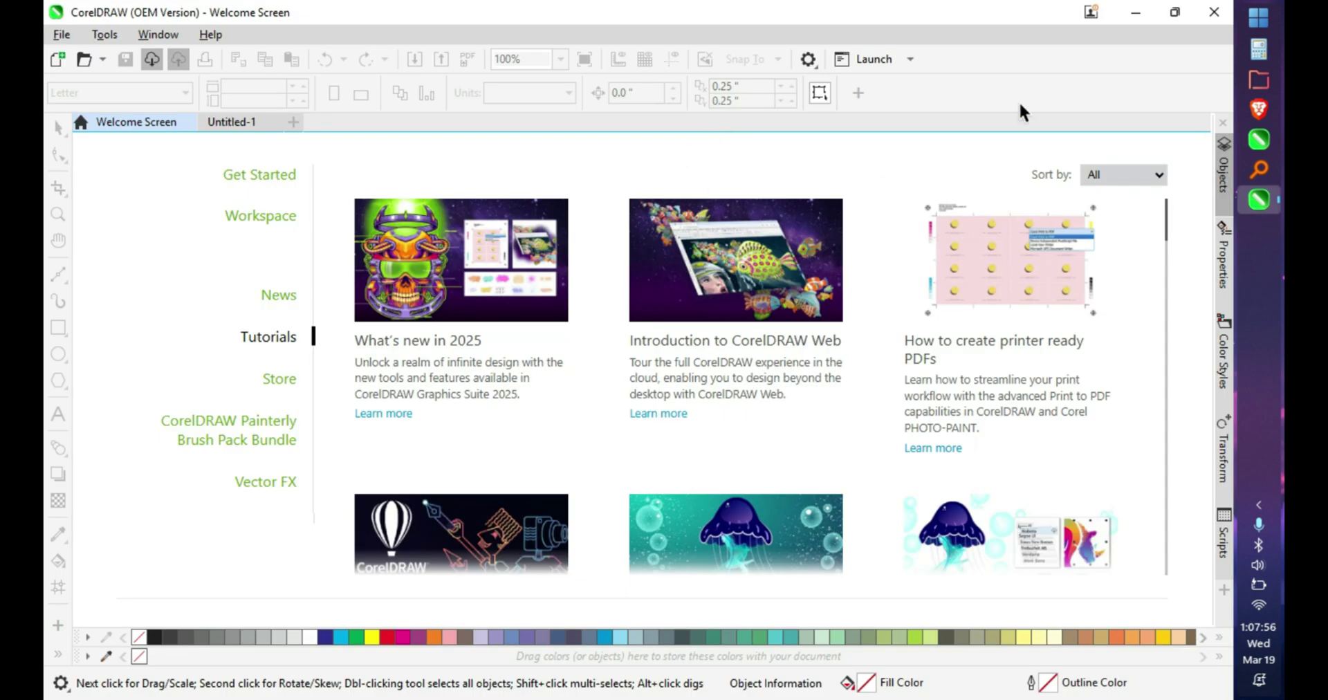
{"action": "left_click", "coordinate": [1214, 12]}
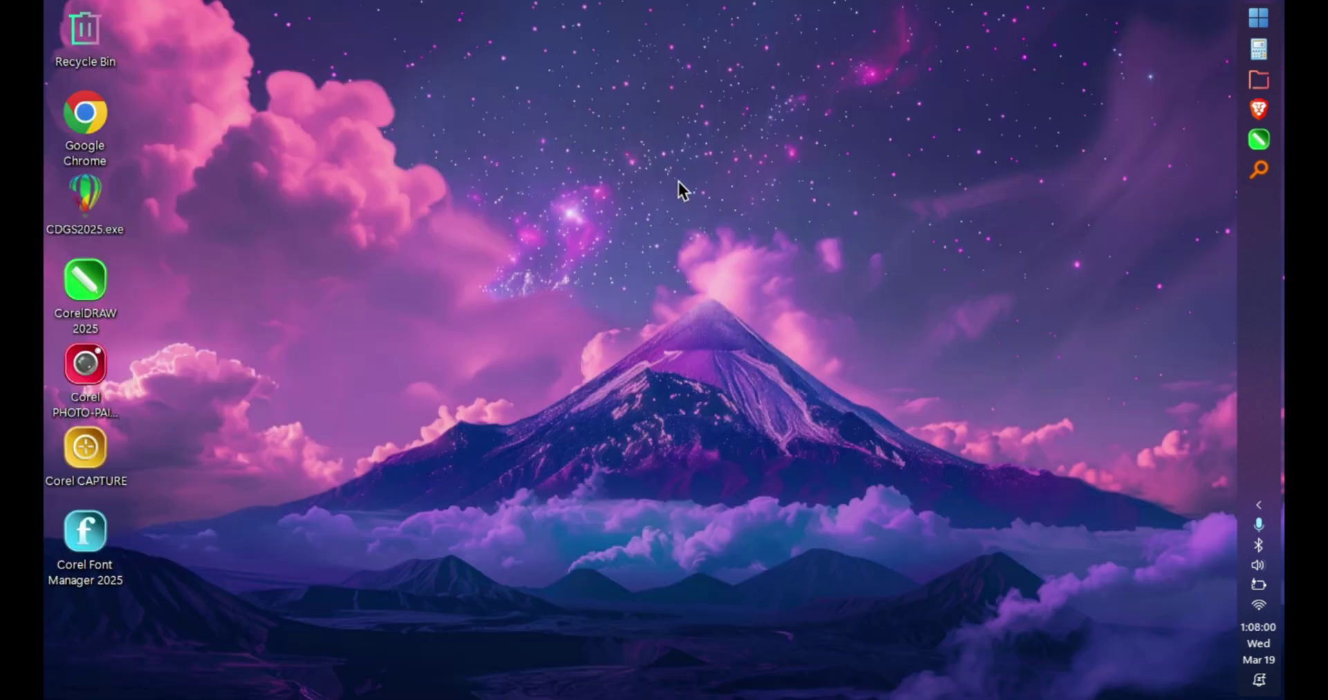